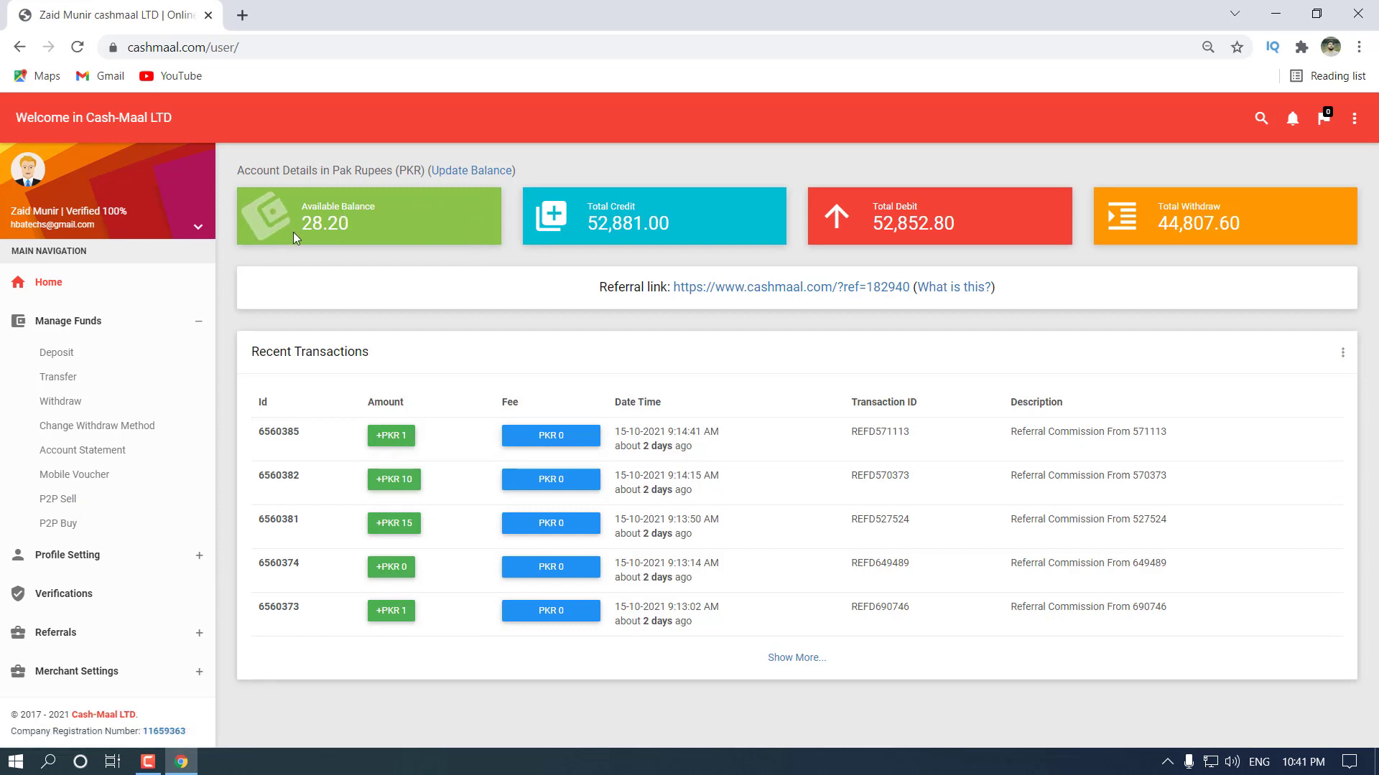
Try to post a P2P sell deal for an amount of 28 with JazzCash as the needed payment method
click(58, 501)
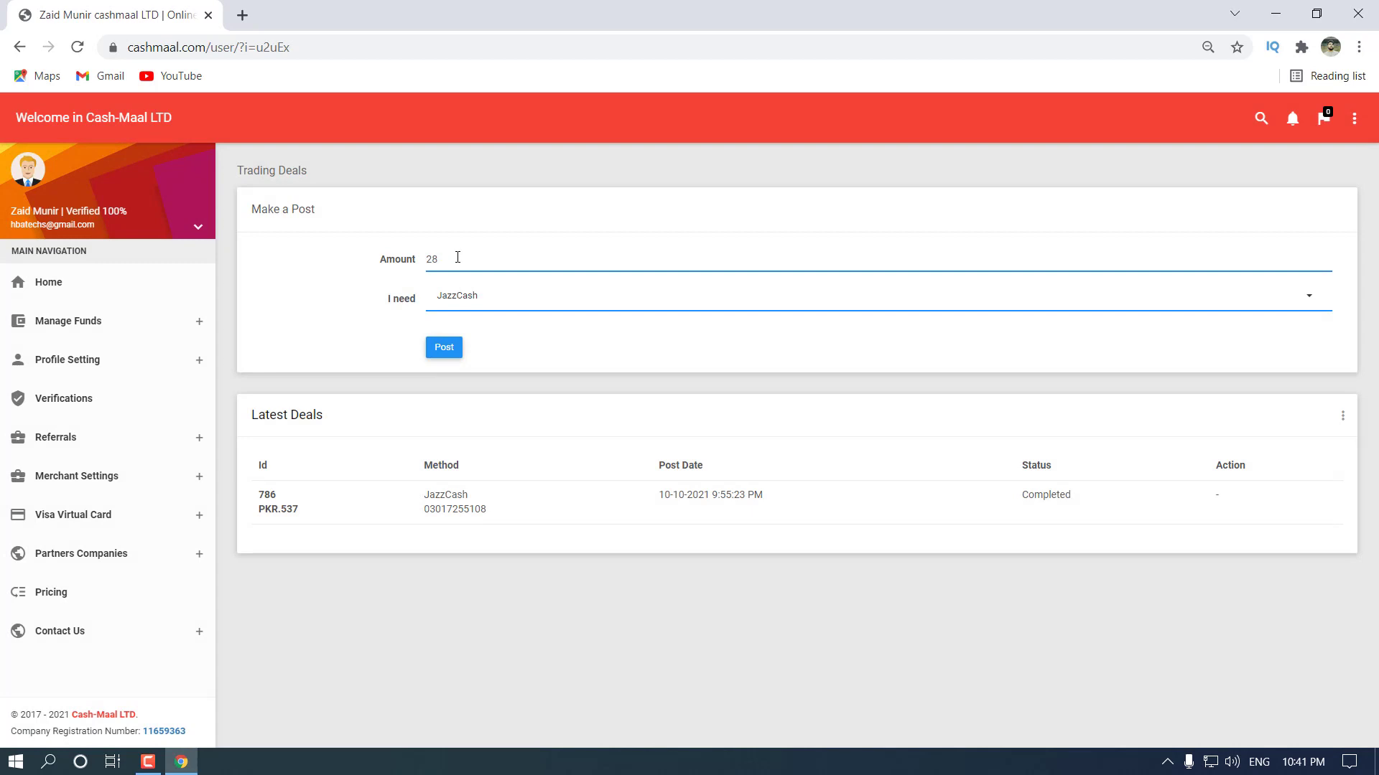
drag(457, 255, 415, 267)
click(474, 301)
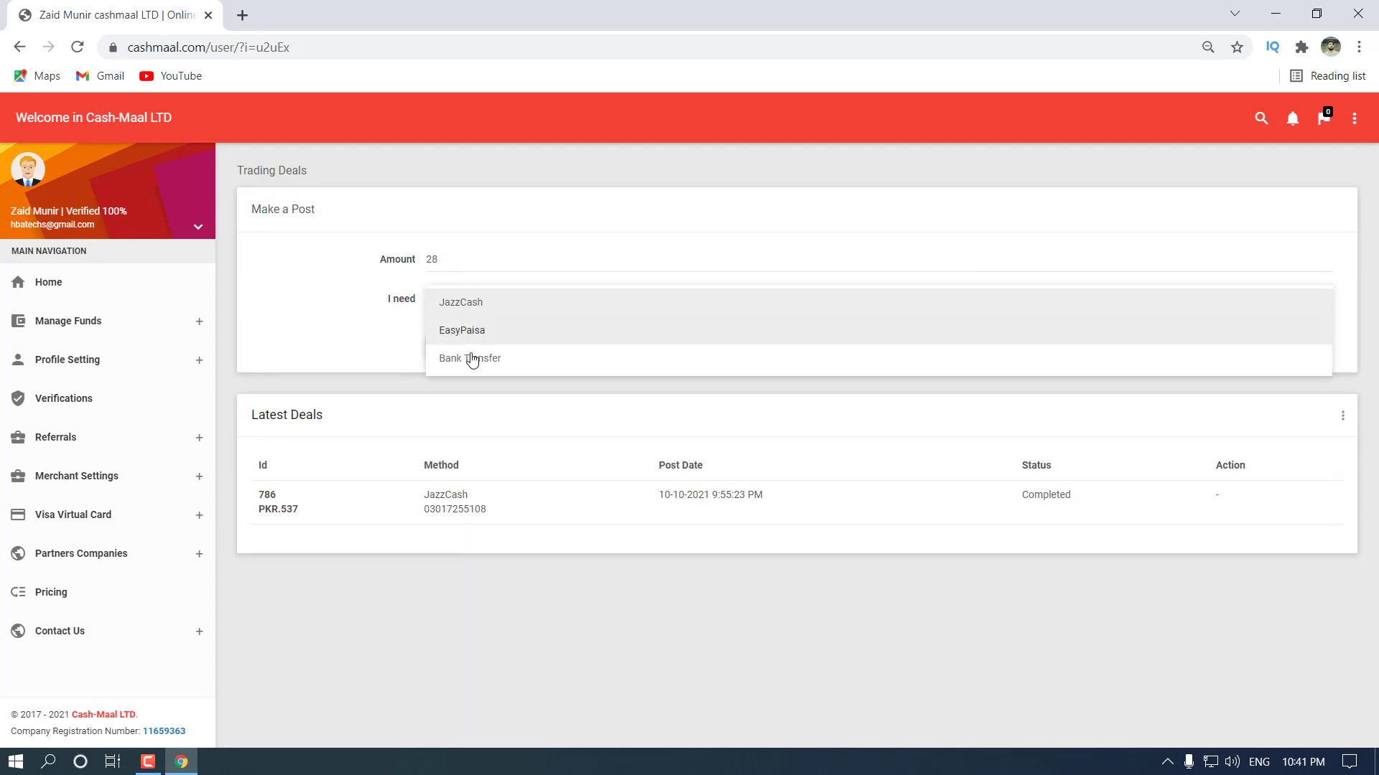
click(451, 307)
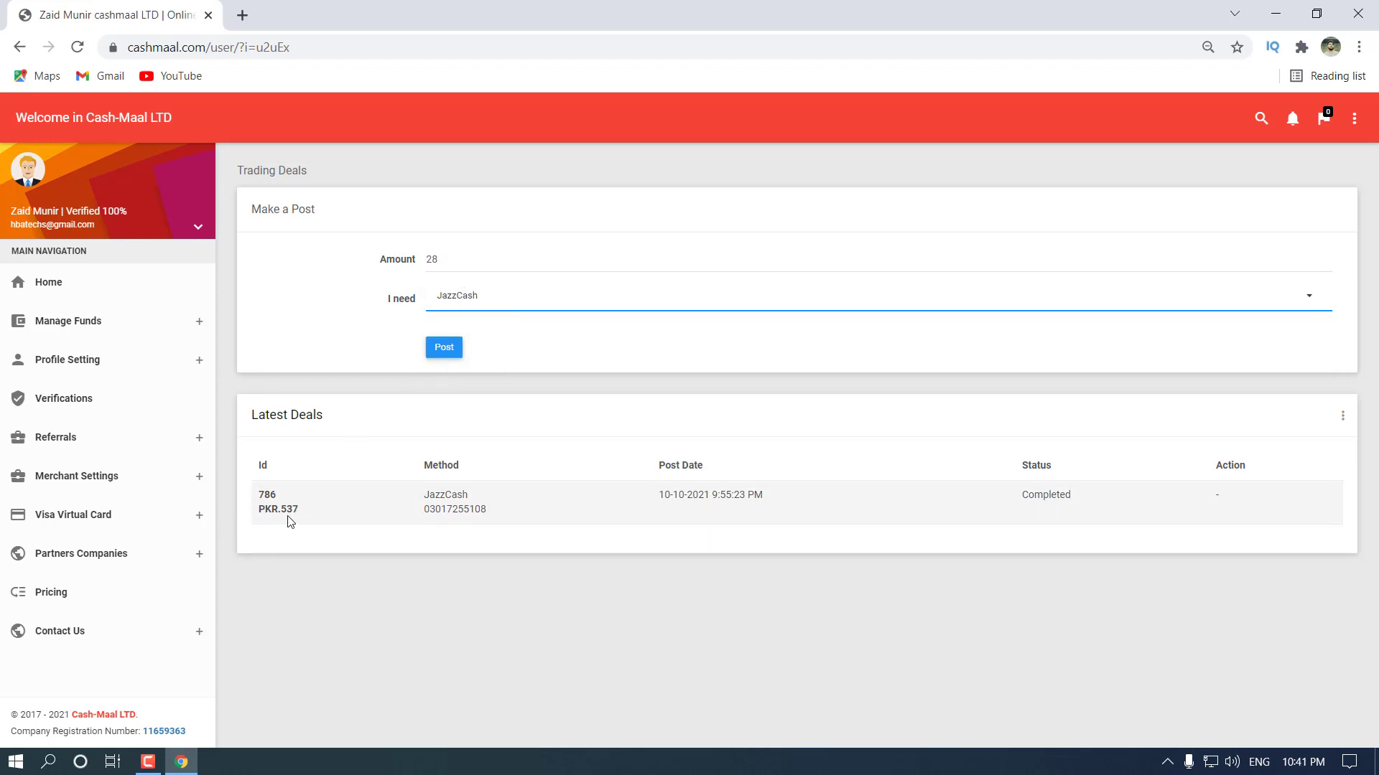
click(446, 350)
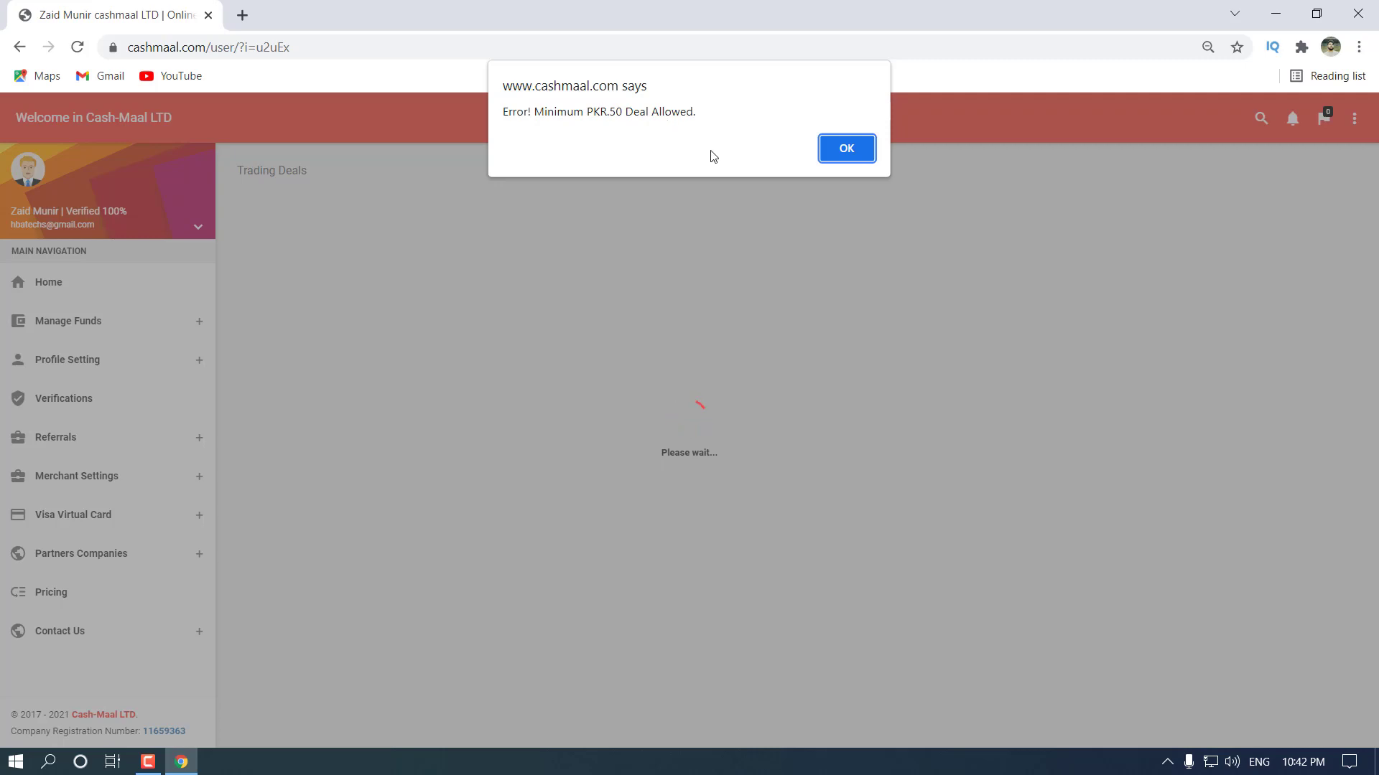
click(844, 159)
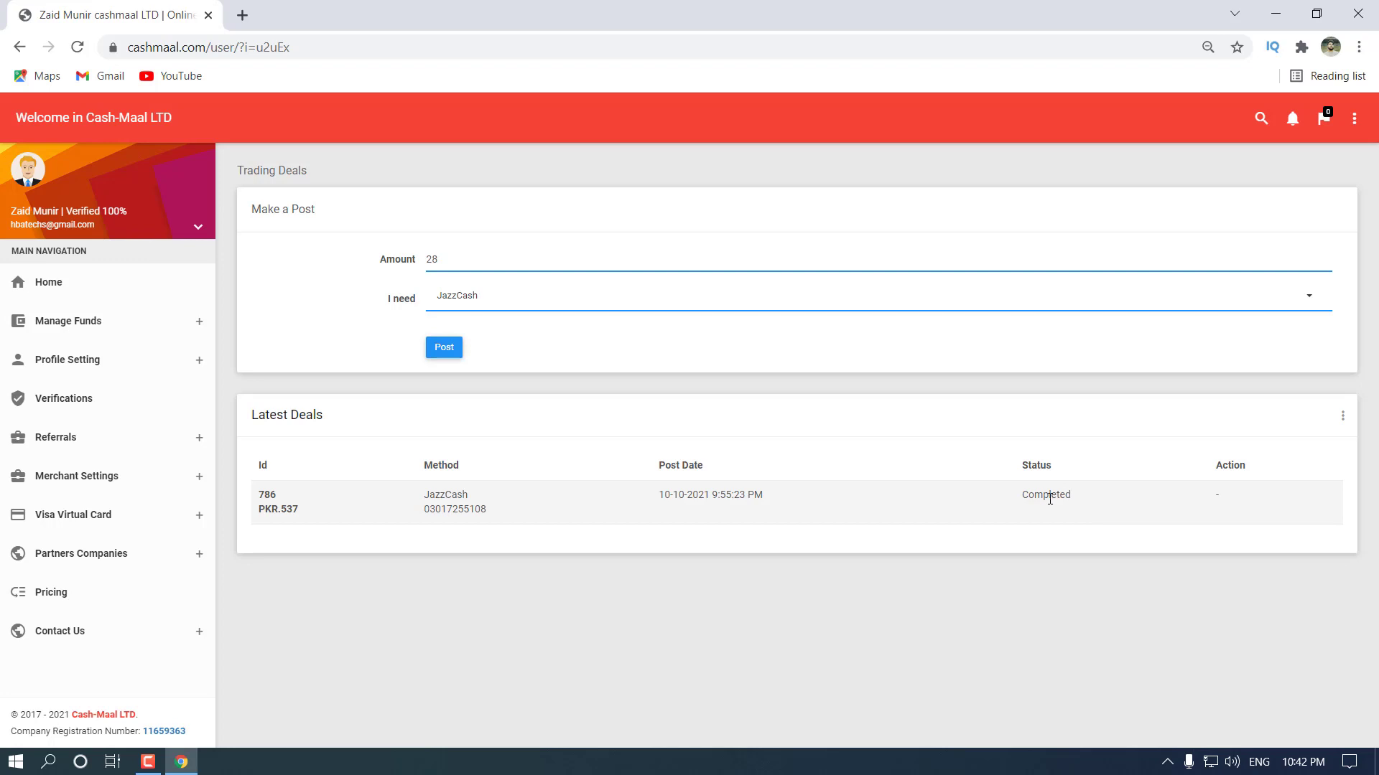
drag(1028, 497, 1069, 497)
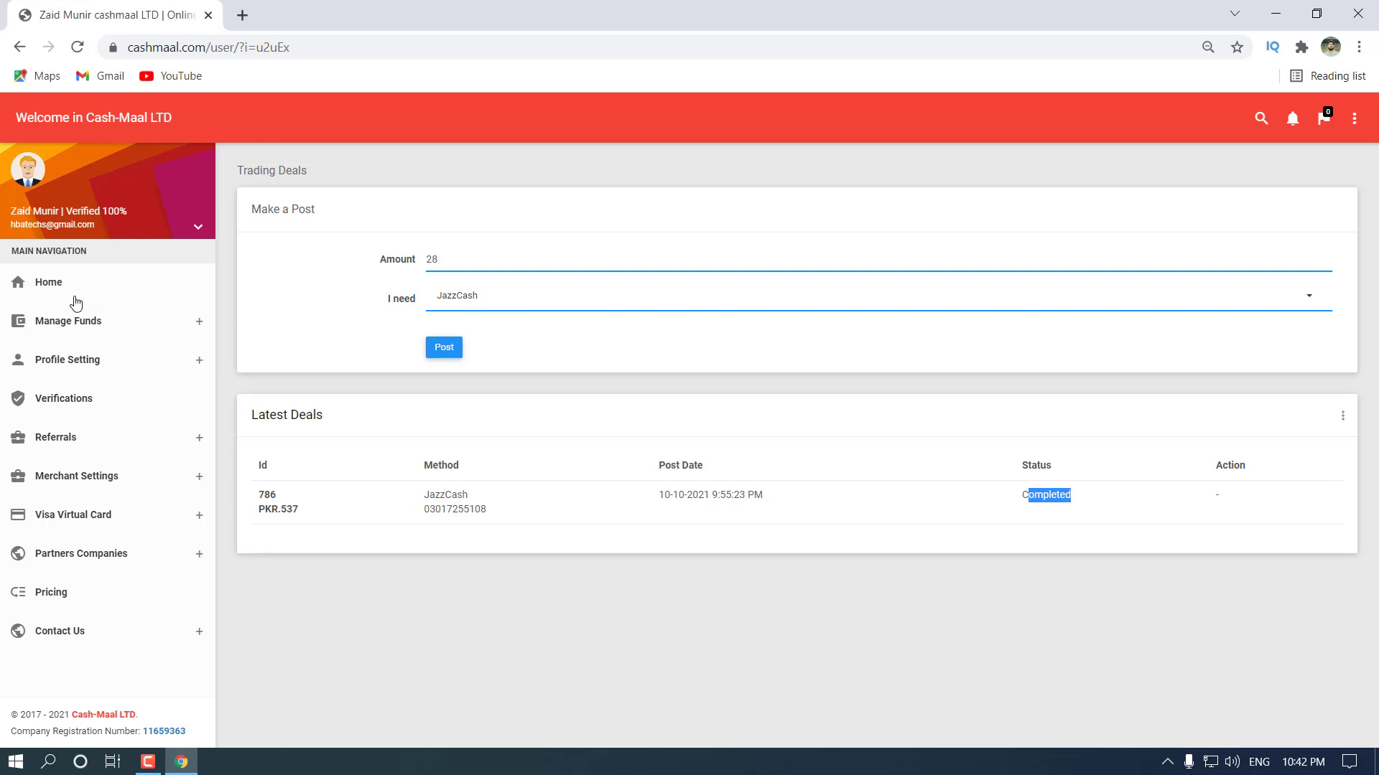
Open the P2P Buy deals list and choose the PKR 10000 JazzCash deal to buy
click(62, 280)
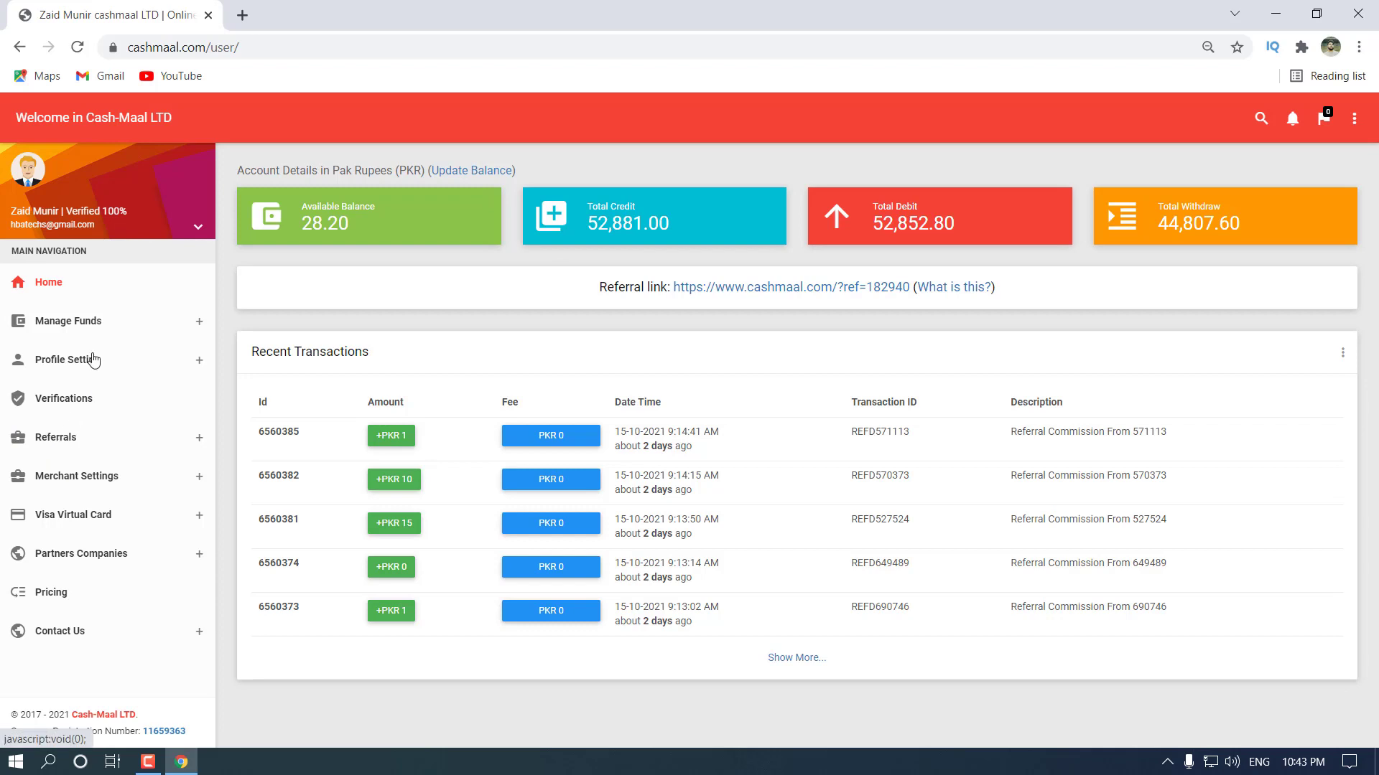
click(95, 325)
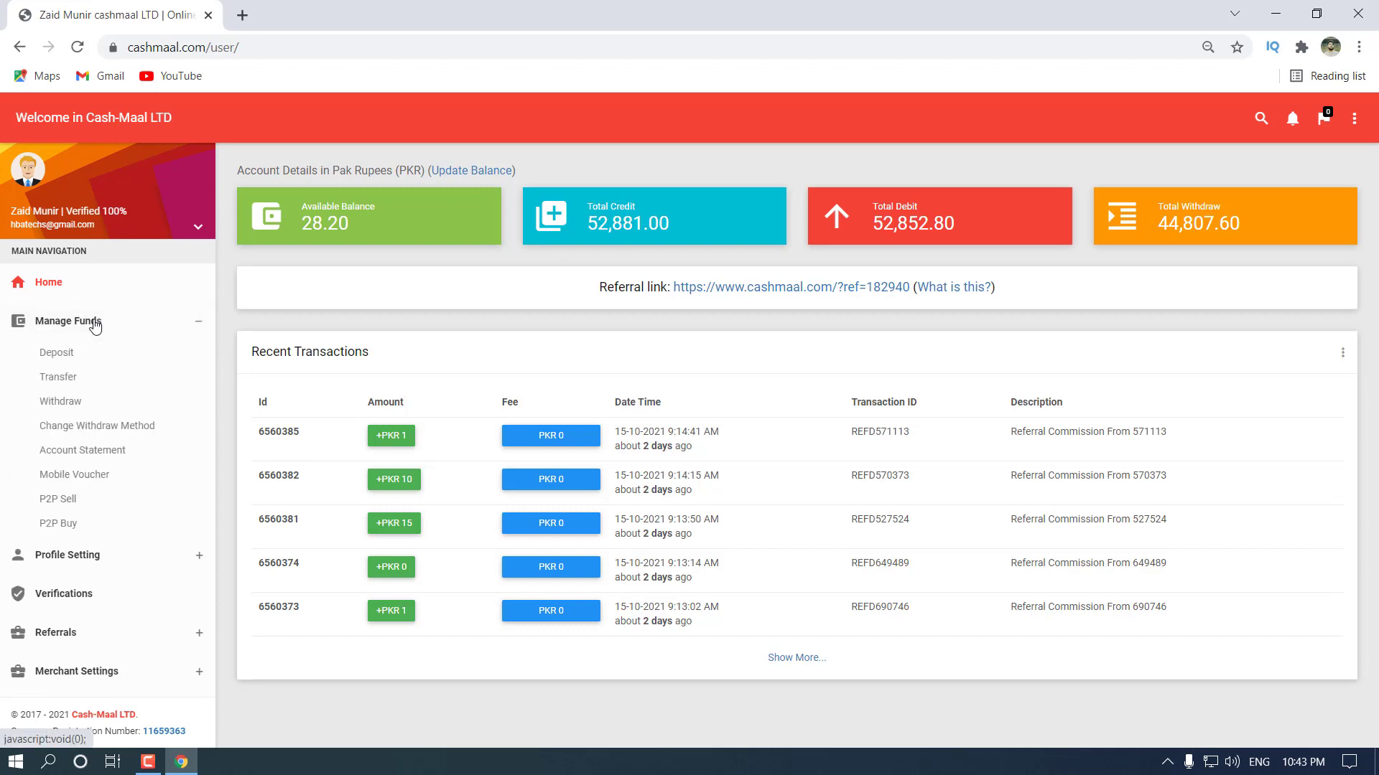
click(66, 532)
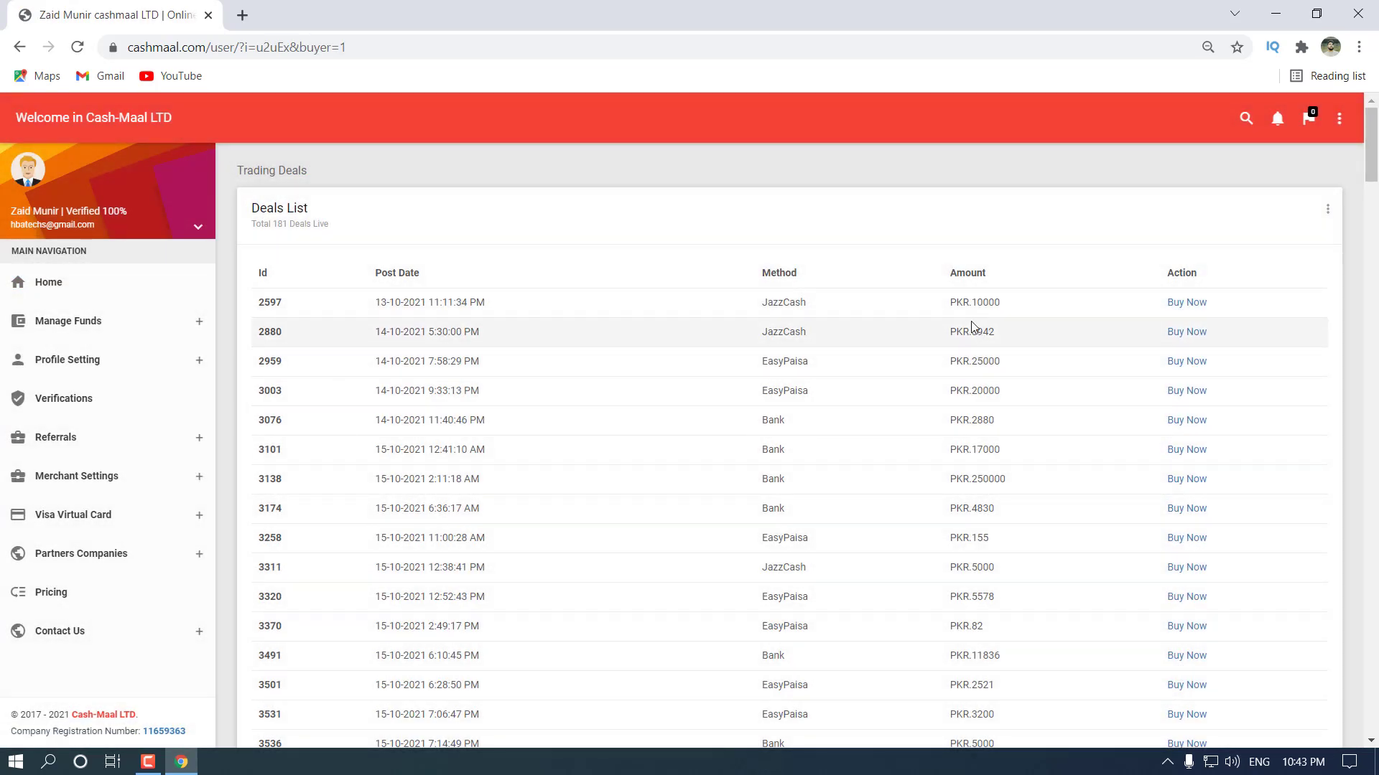
scroll(1023, 488, down, 6)
scroll(1020, 525, up, 6)
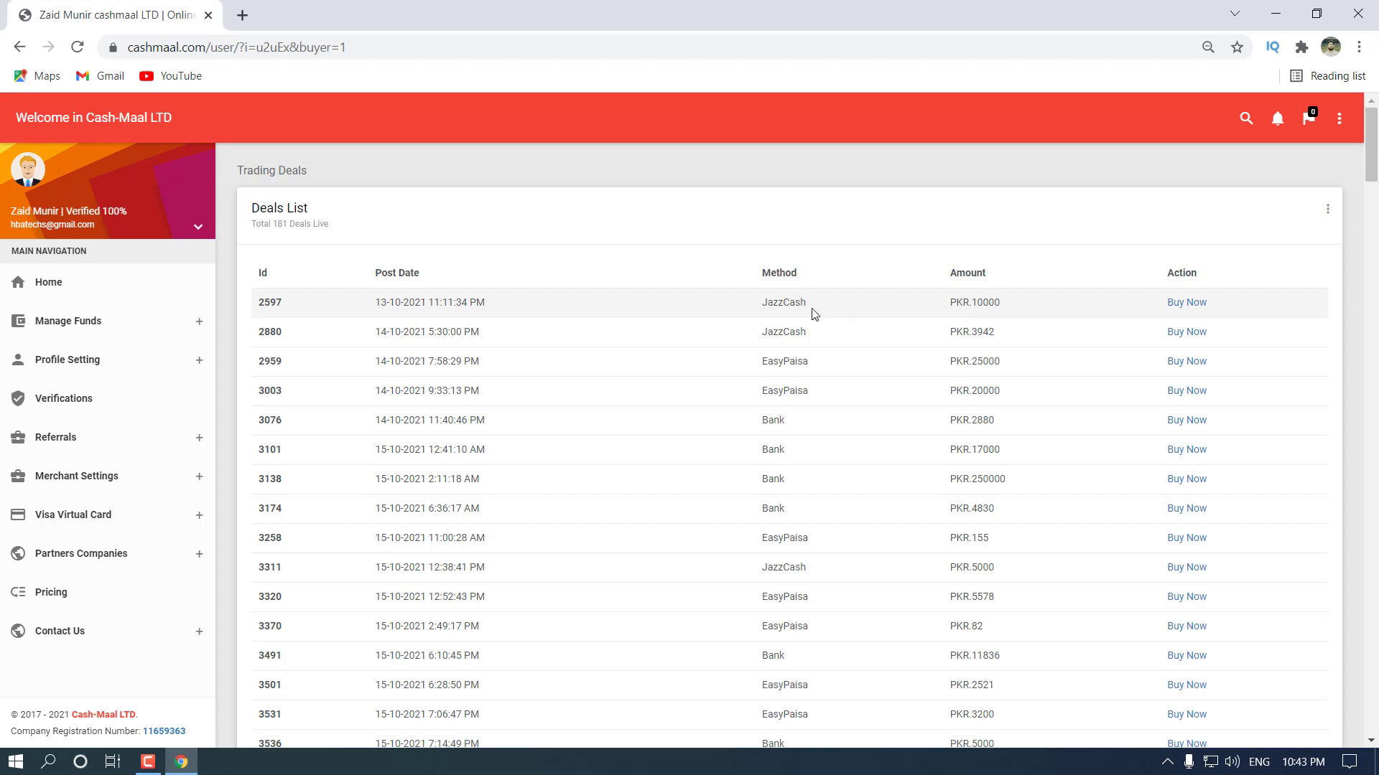
drag(761, 303, 807, 304)
click(1172, 303)
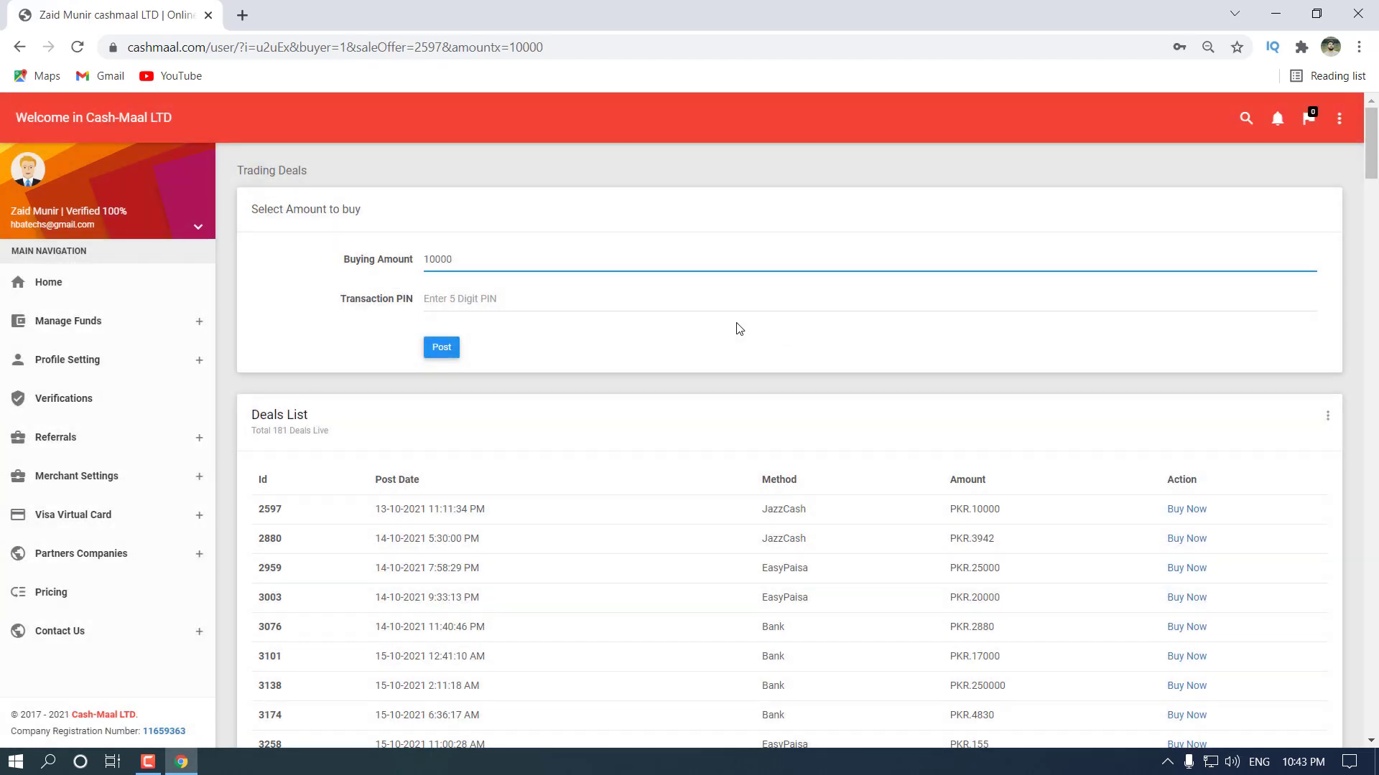
Enter the transaction PIN for the 10000 purchase and post it
click(463, 303)
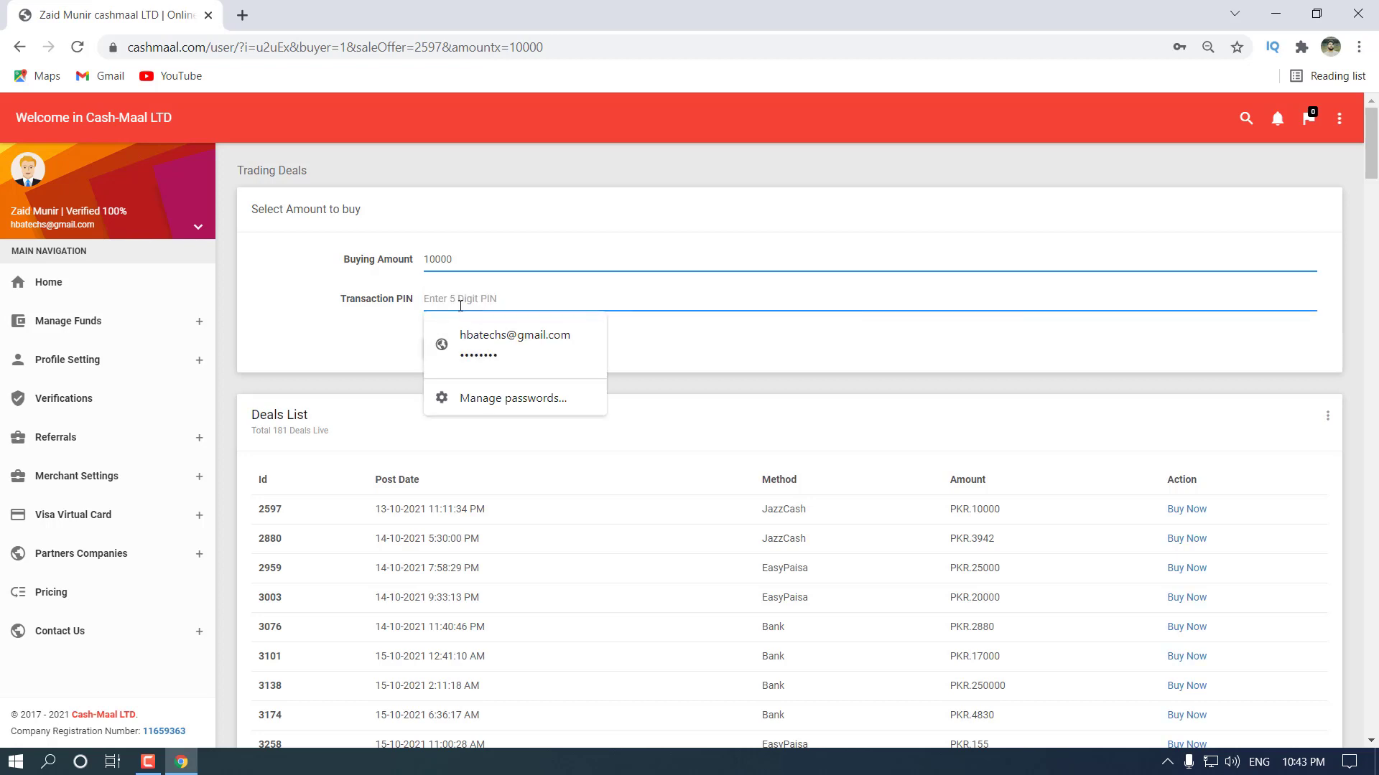
key(ctrl+v)
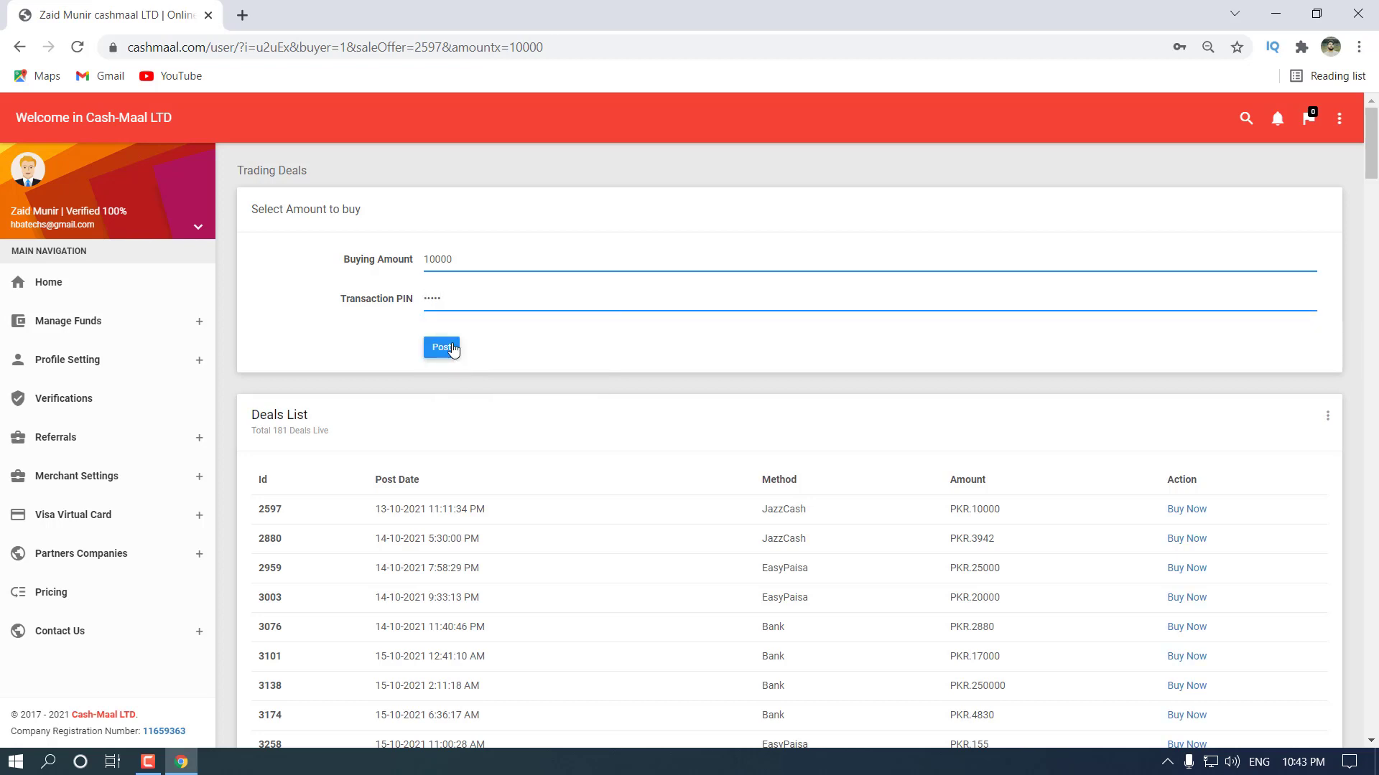
click(451, 348)
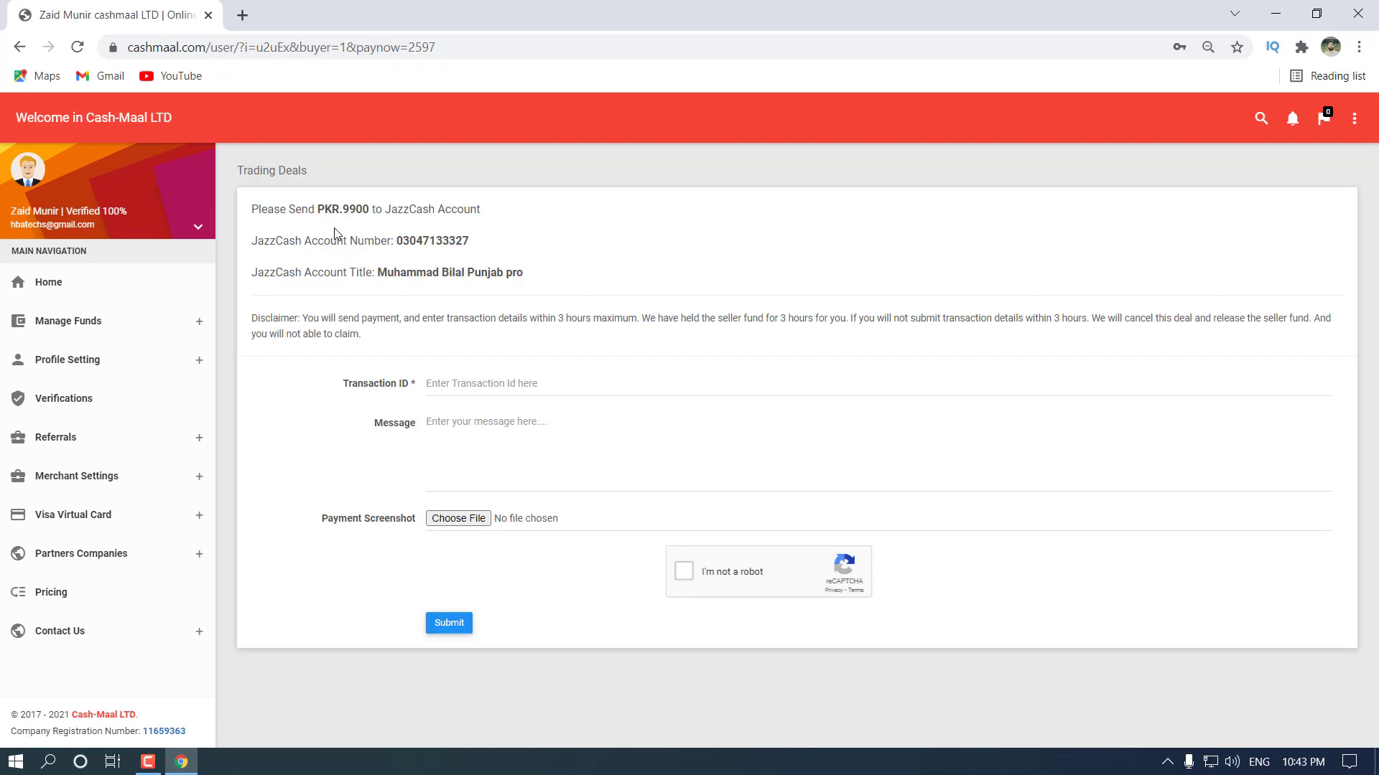
Examine the JazzCash payment instructions and the transaction ID, message and payment screenshot fields of the deal
drag(343, 210, 437, 246)
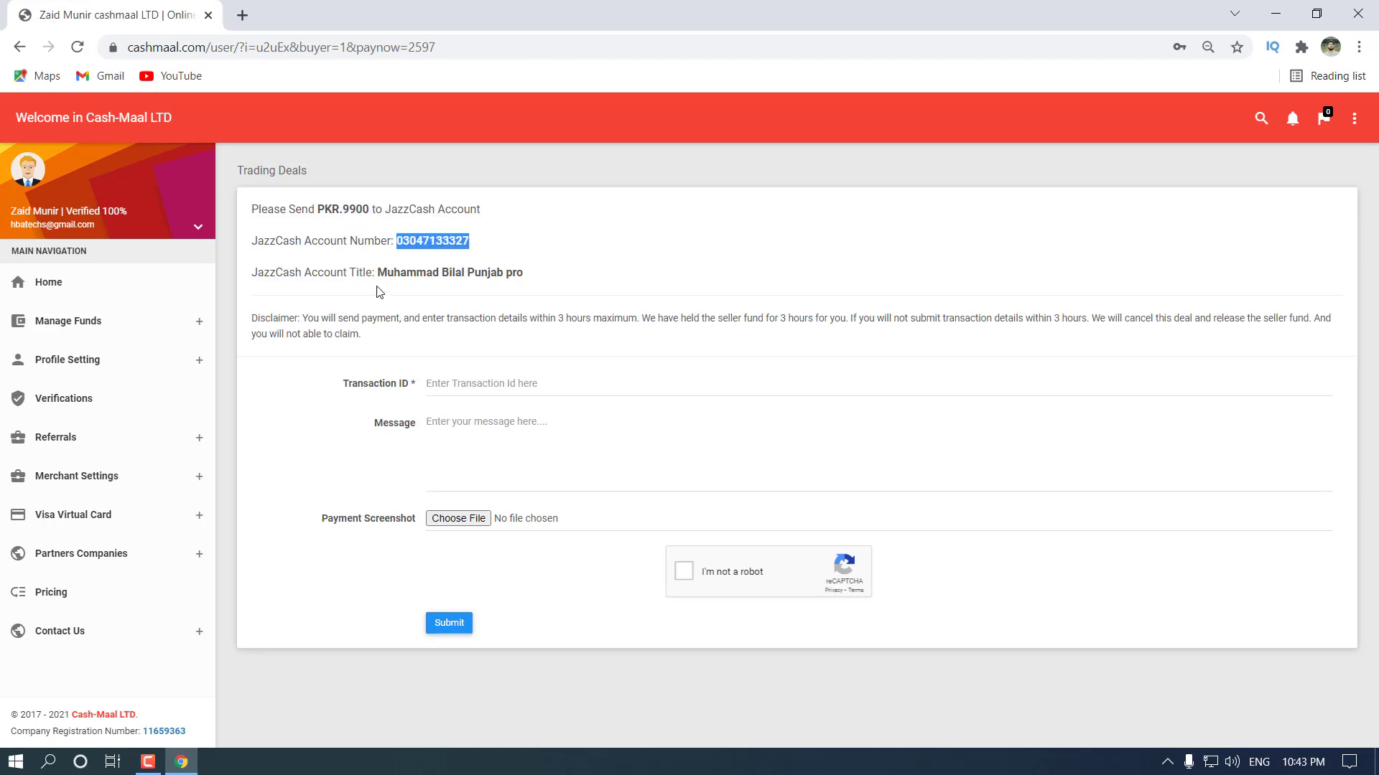
drag(378, 273, 523, 274)
click(483, 267)
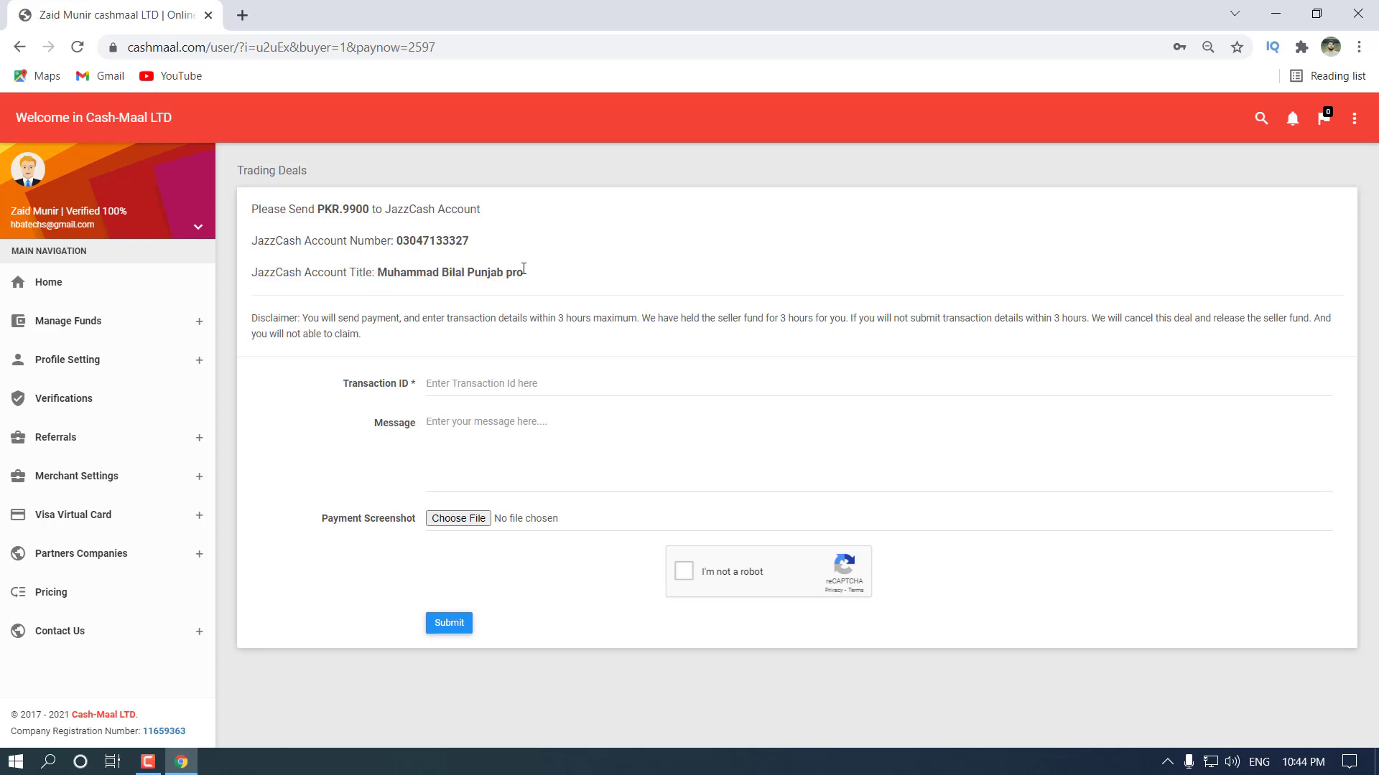
click(440, 382)
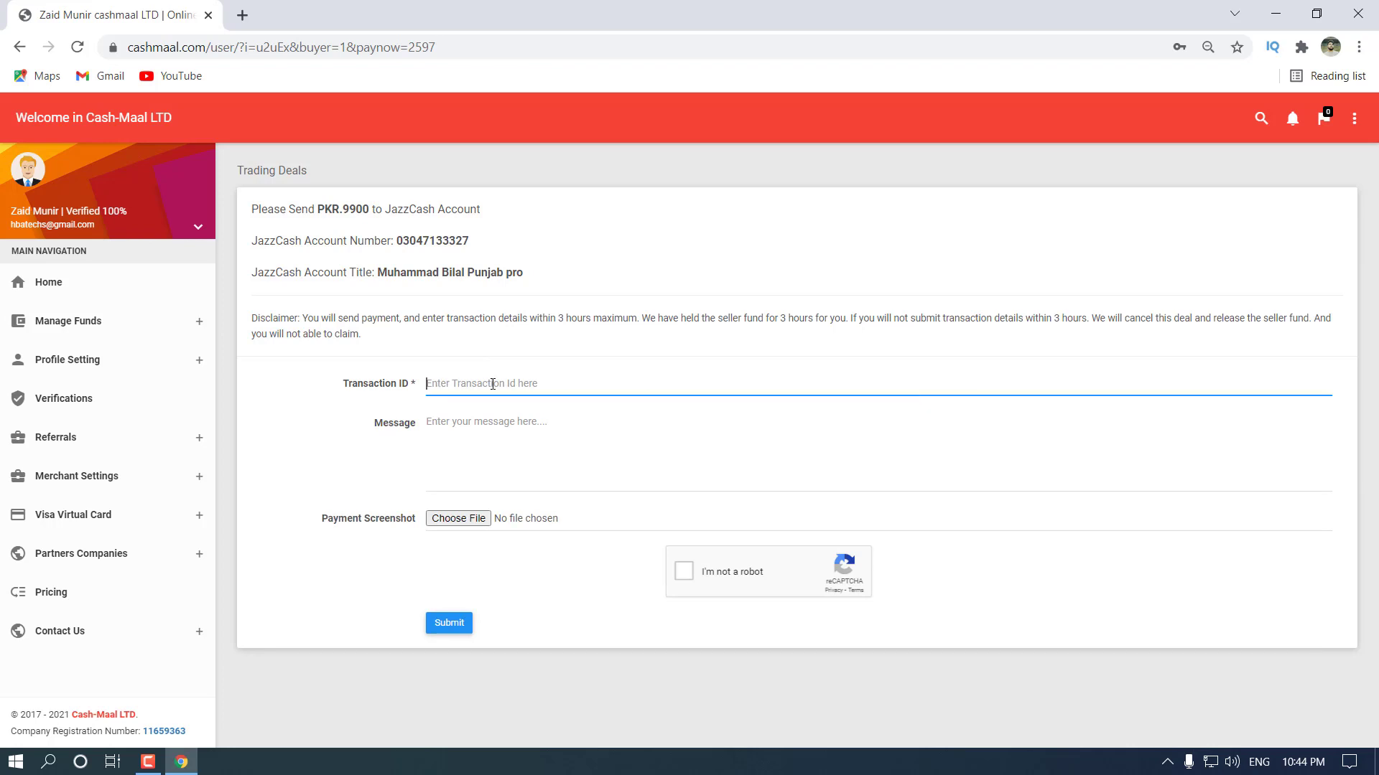
click(500, 528)
click(623, 401)
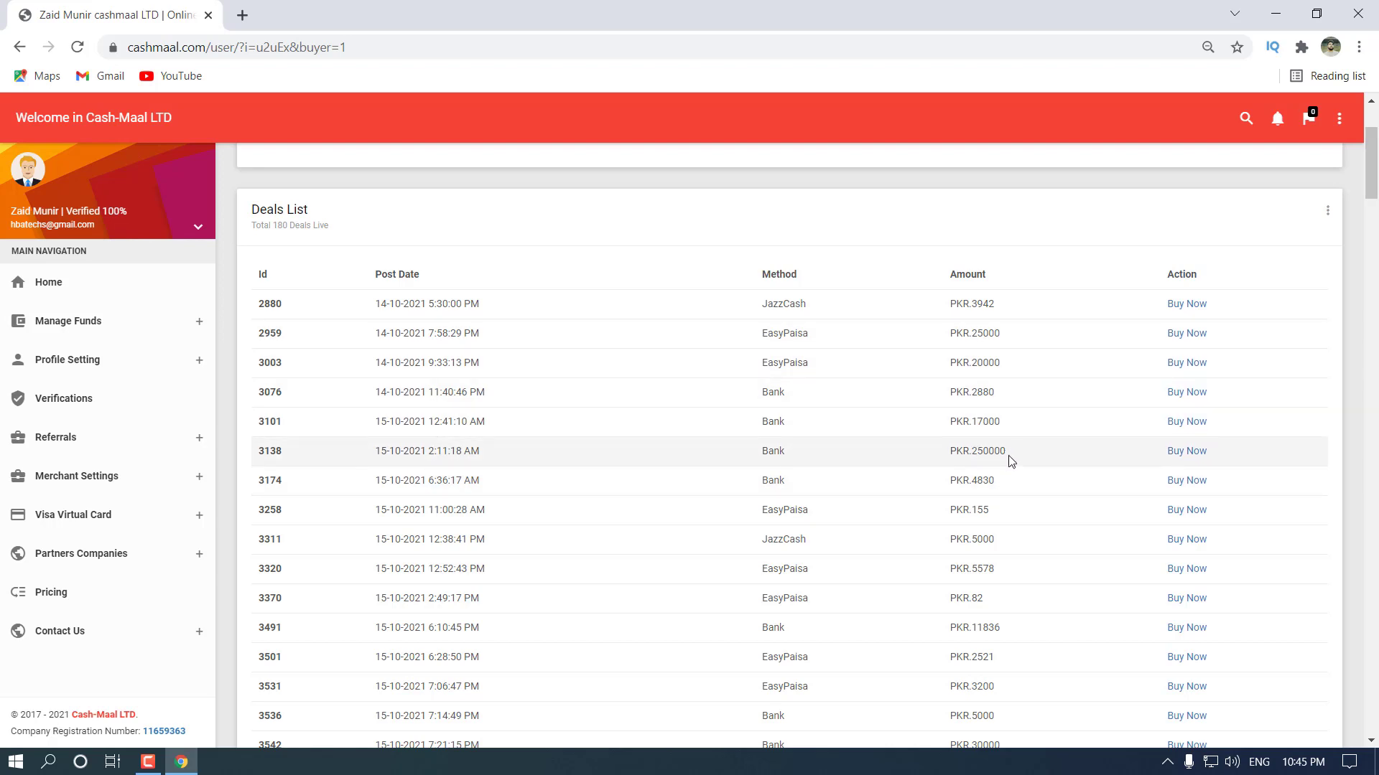
Look through the amounts in the live deals list and check the Pending Deals section
drag(1010, 455, 973, 449)
scroll(942, 457, down, 8)
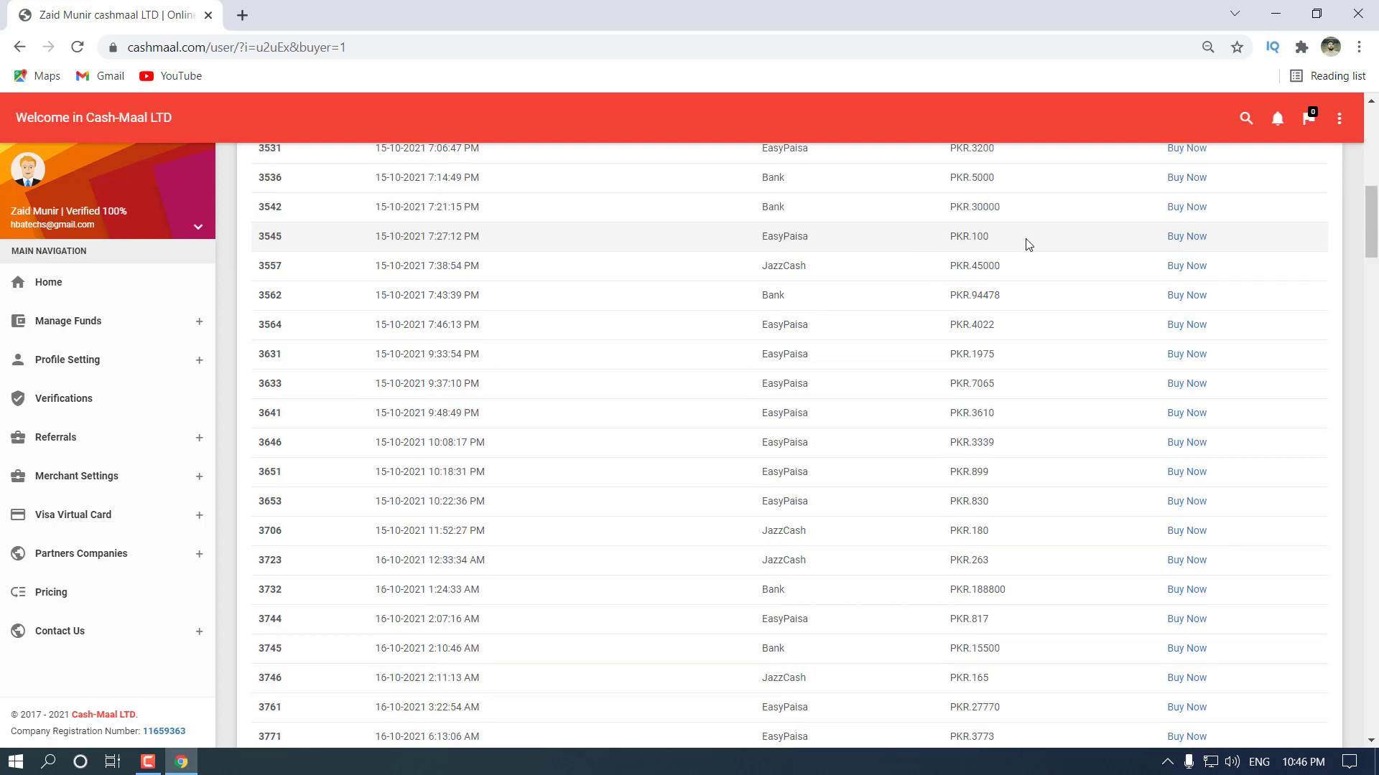
scroll(886, 446, up, 11)
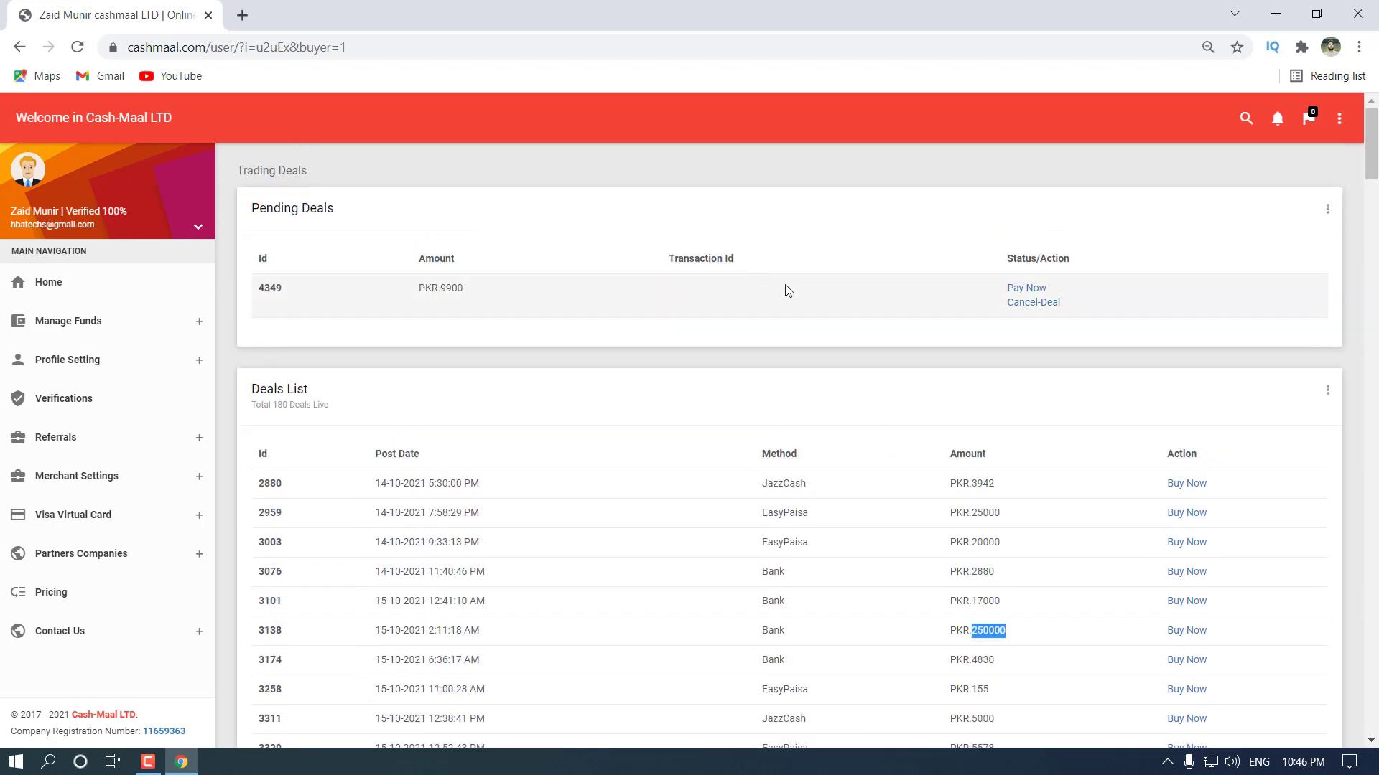
Open the PKR 537 deal email in Gmail and compare it with the matching sell deal on the P2P Sell page
click(242, 16)
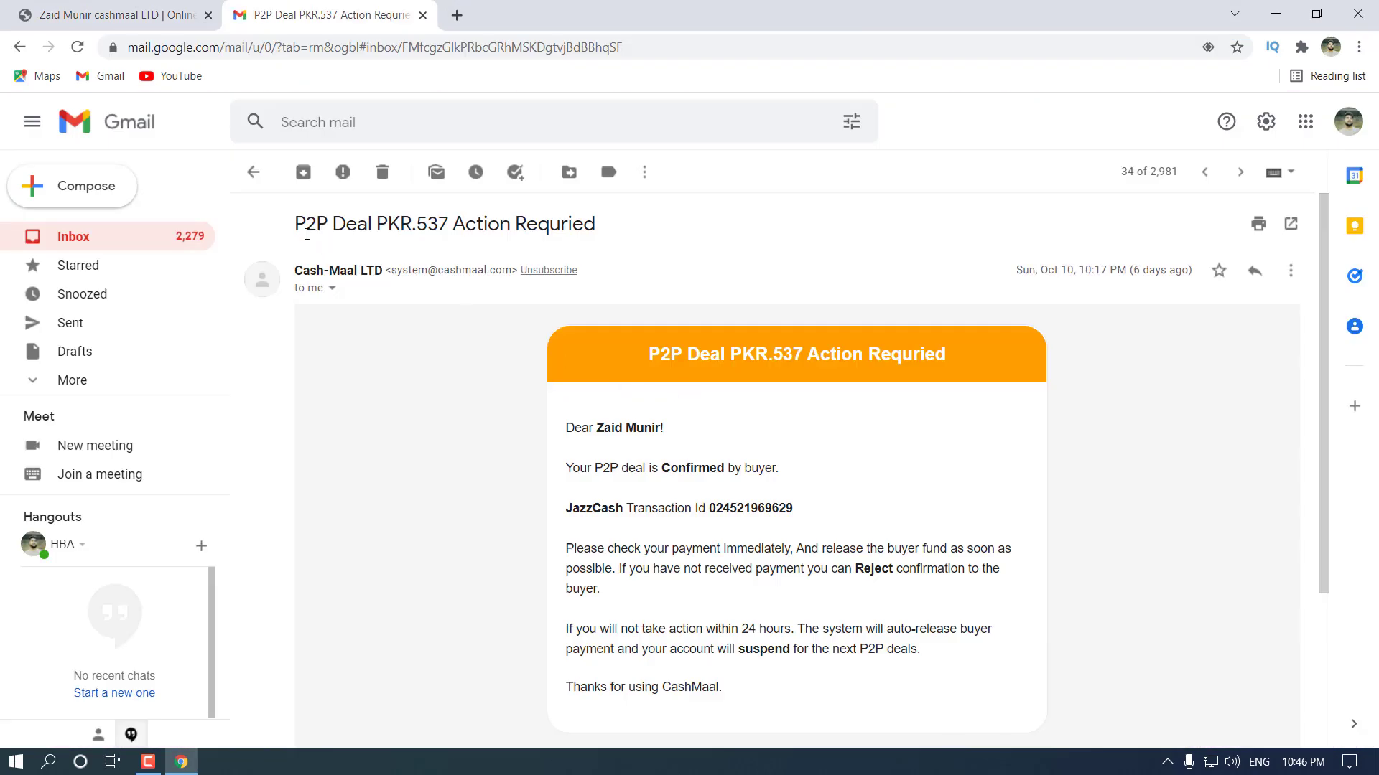
click(112, 13)
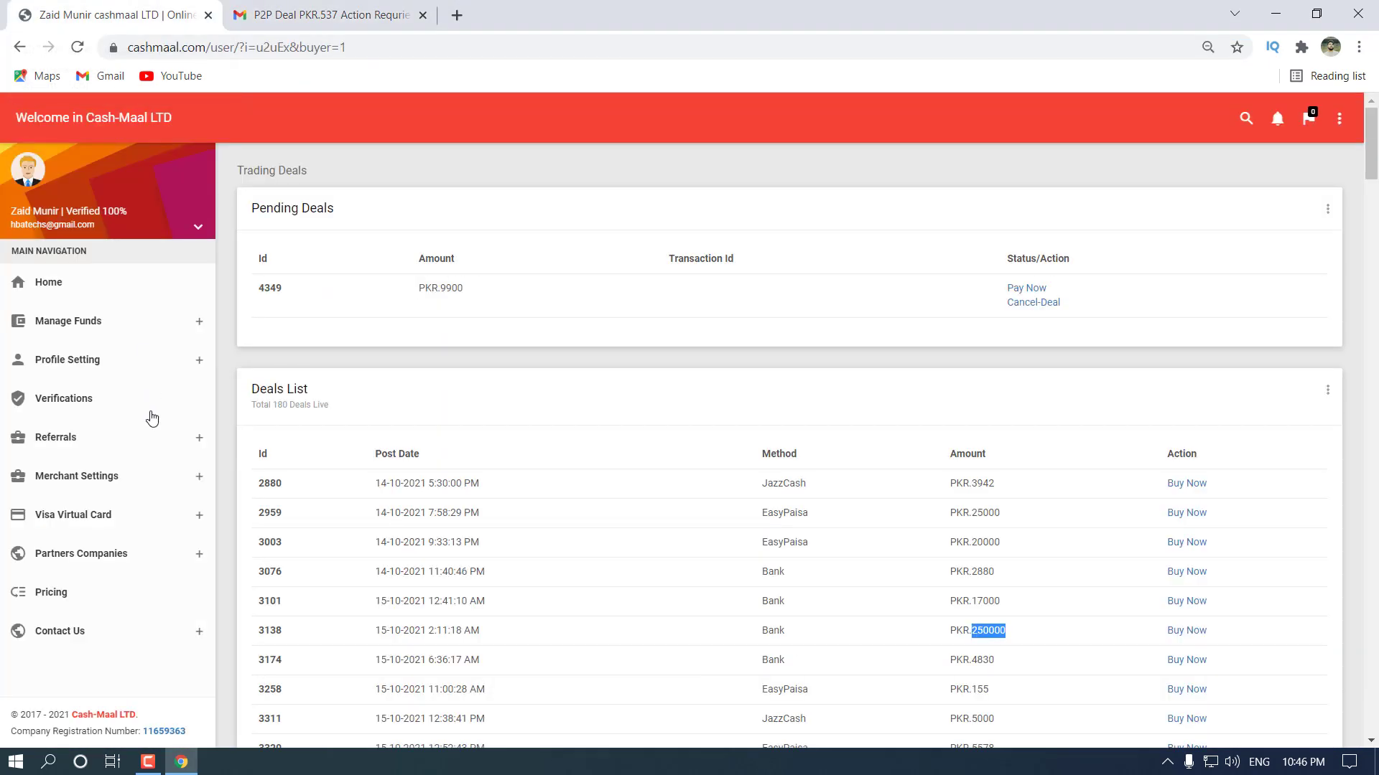
click(71, 327)
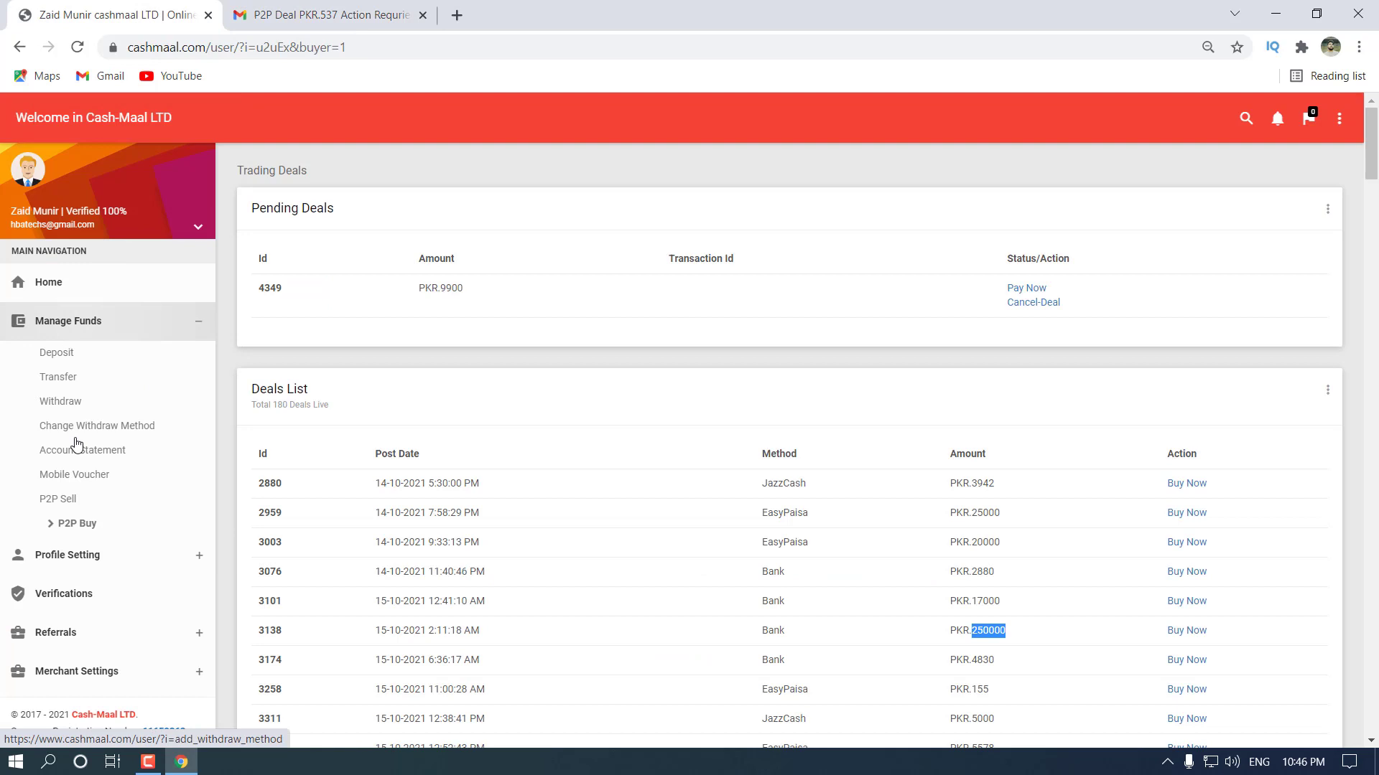
click(61, 507)
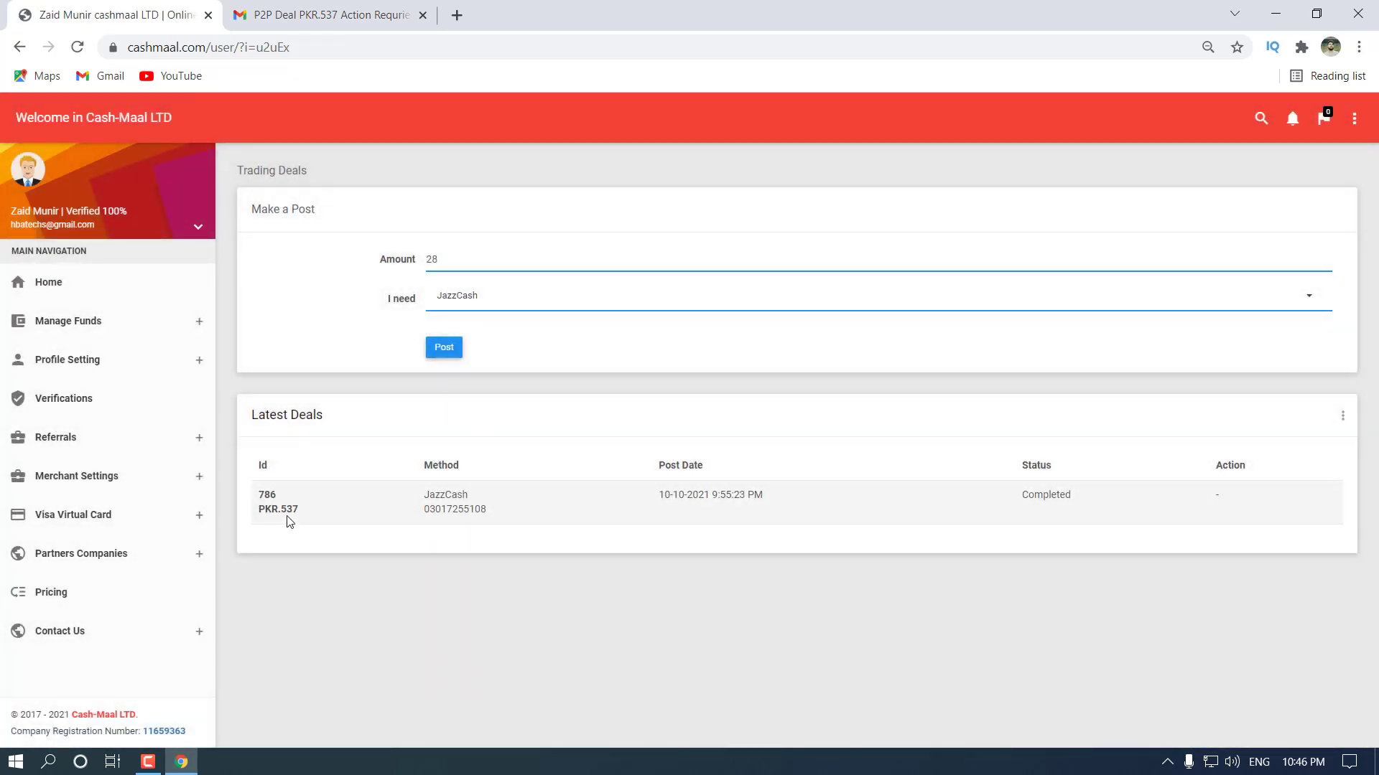
click(296, 11)
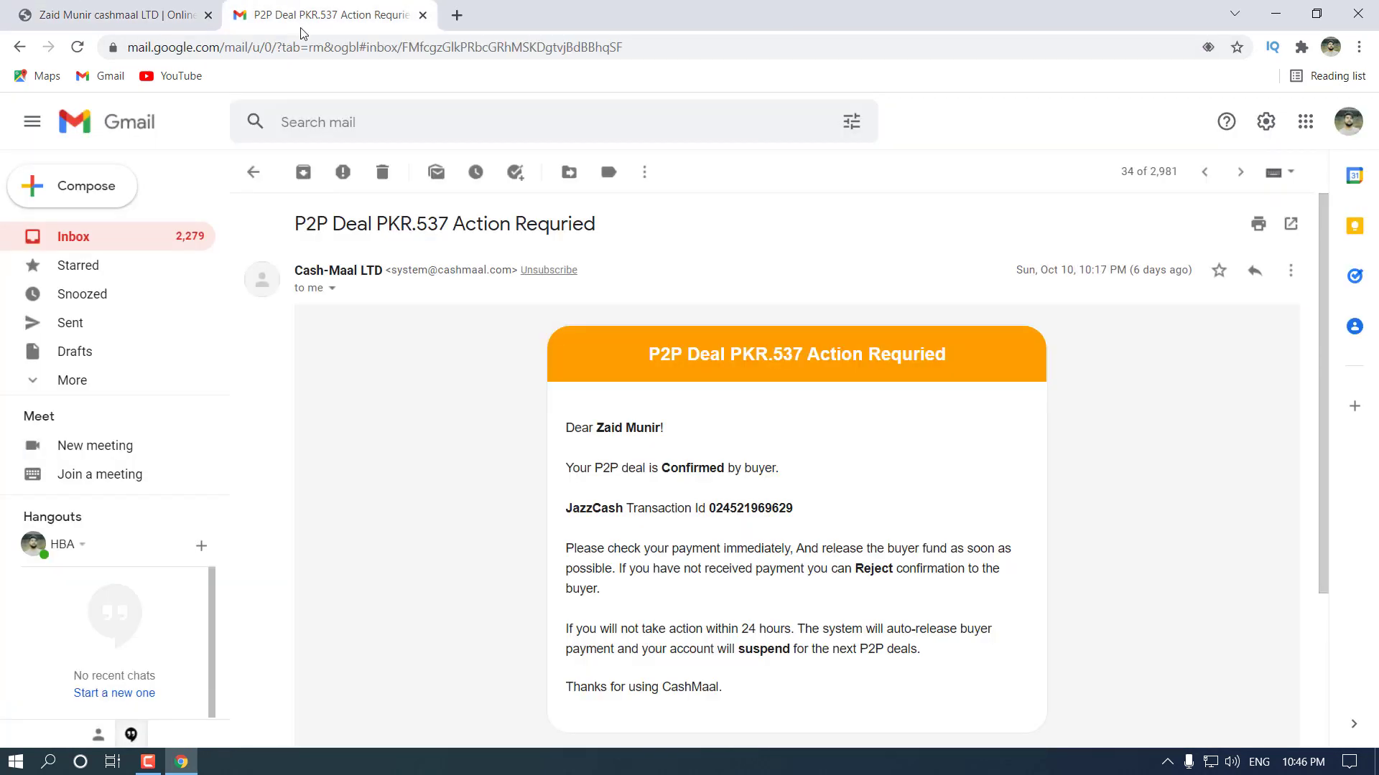
click(159, 11)
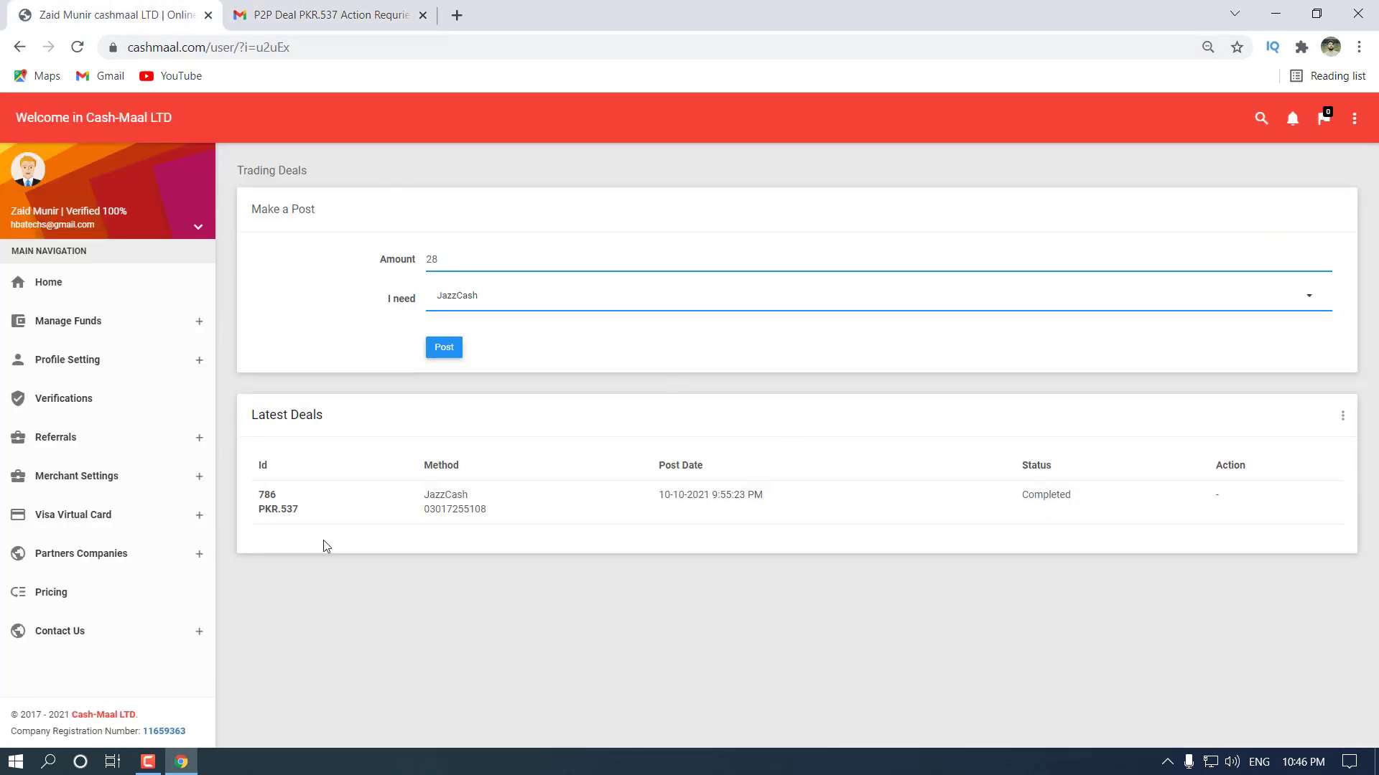
Read the Gmail deal notice for the JazzCash transaction ID, the 24-hour action deadline and the account suspension rule
click(357, 9)
scroll(707, 434, down, 3)
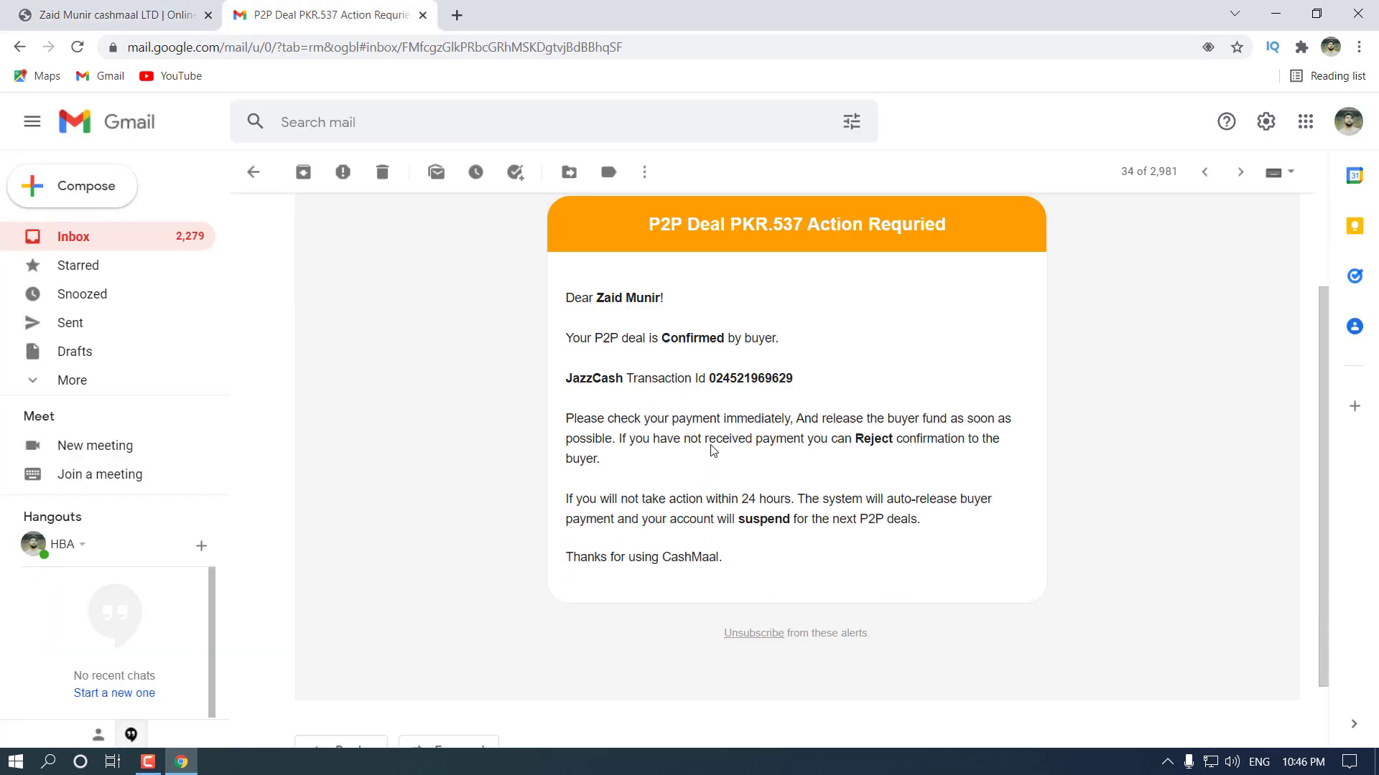
drag(794, 330, 709, 327)
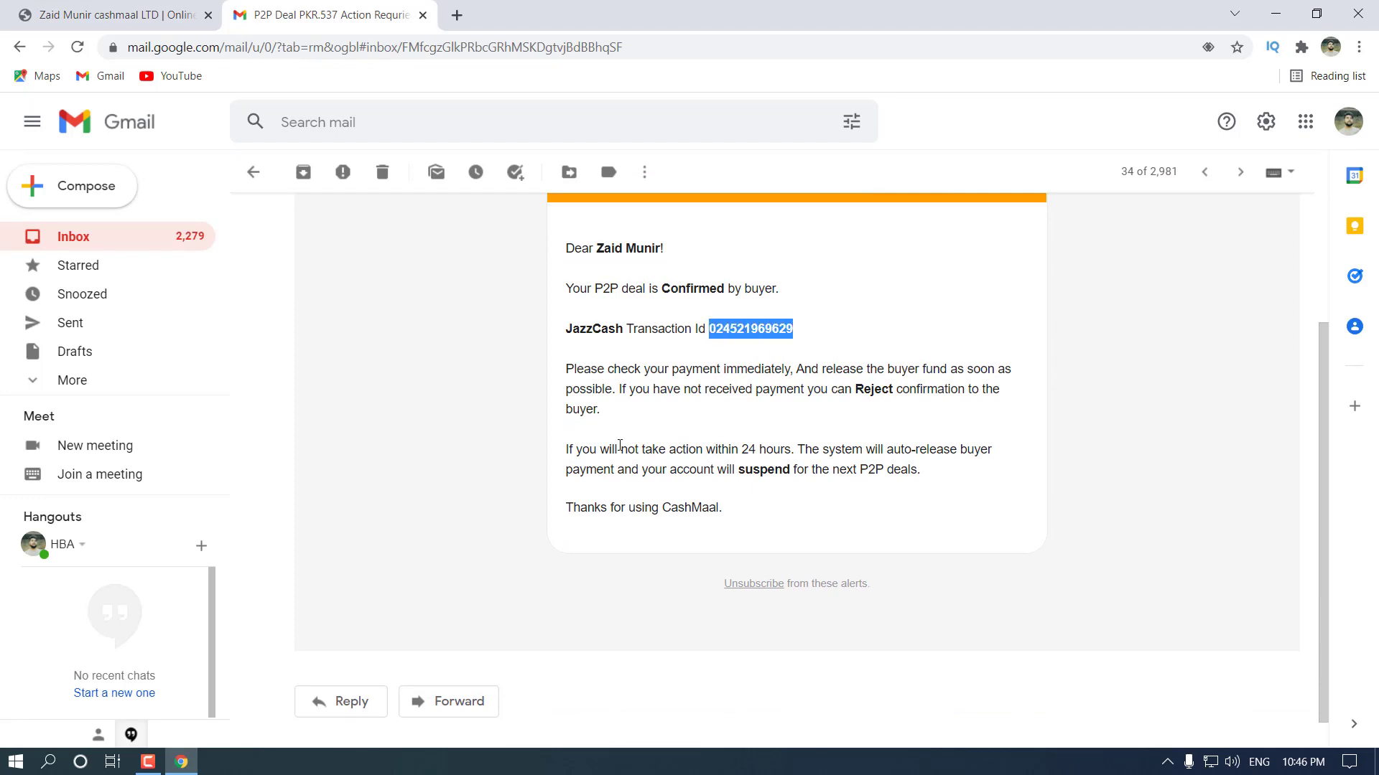
click(600, 468)
drag(566, 449, 791, 451)
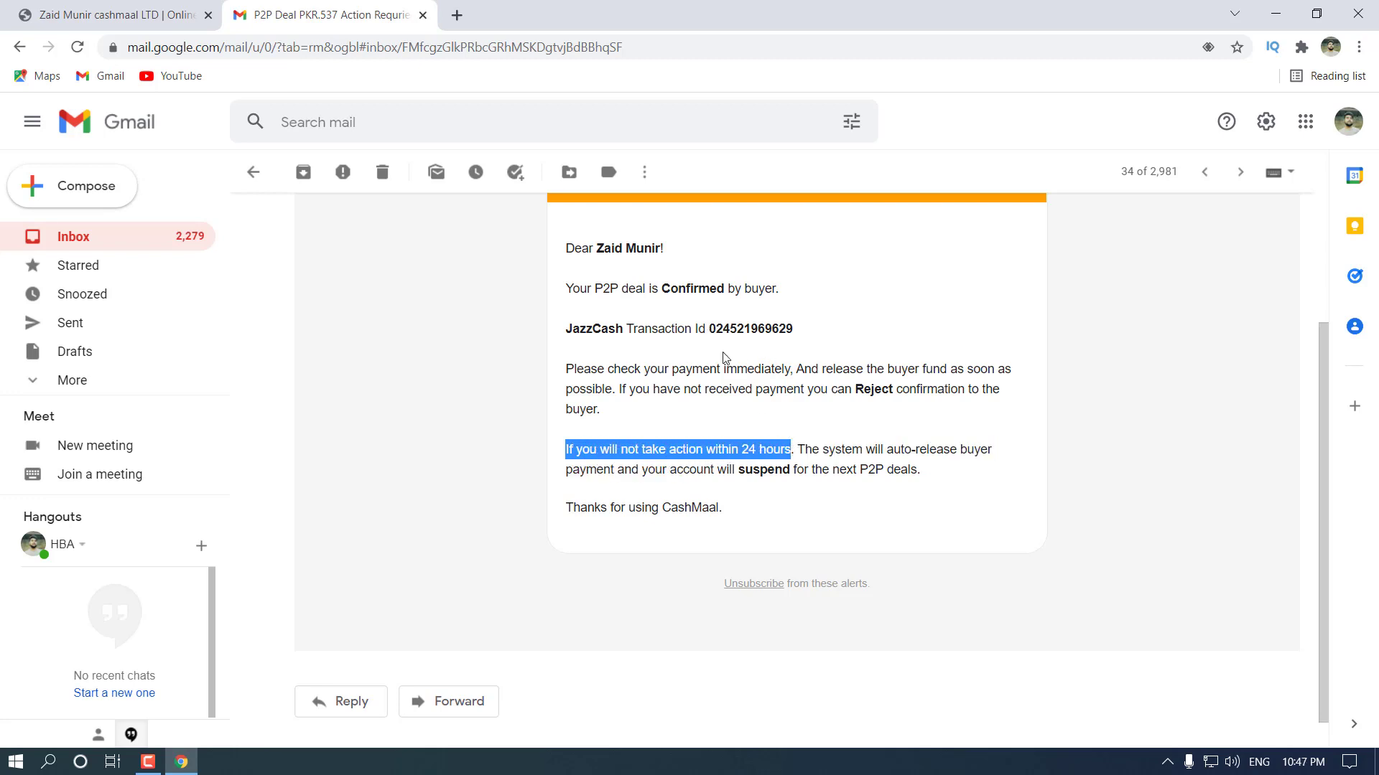
drag(711, 329, 805, 337)
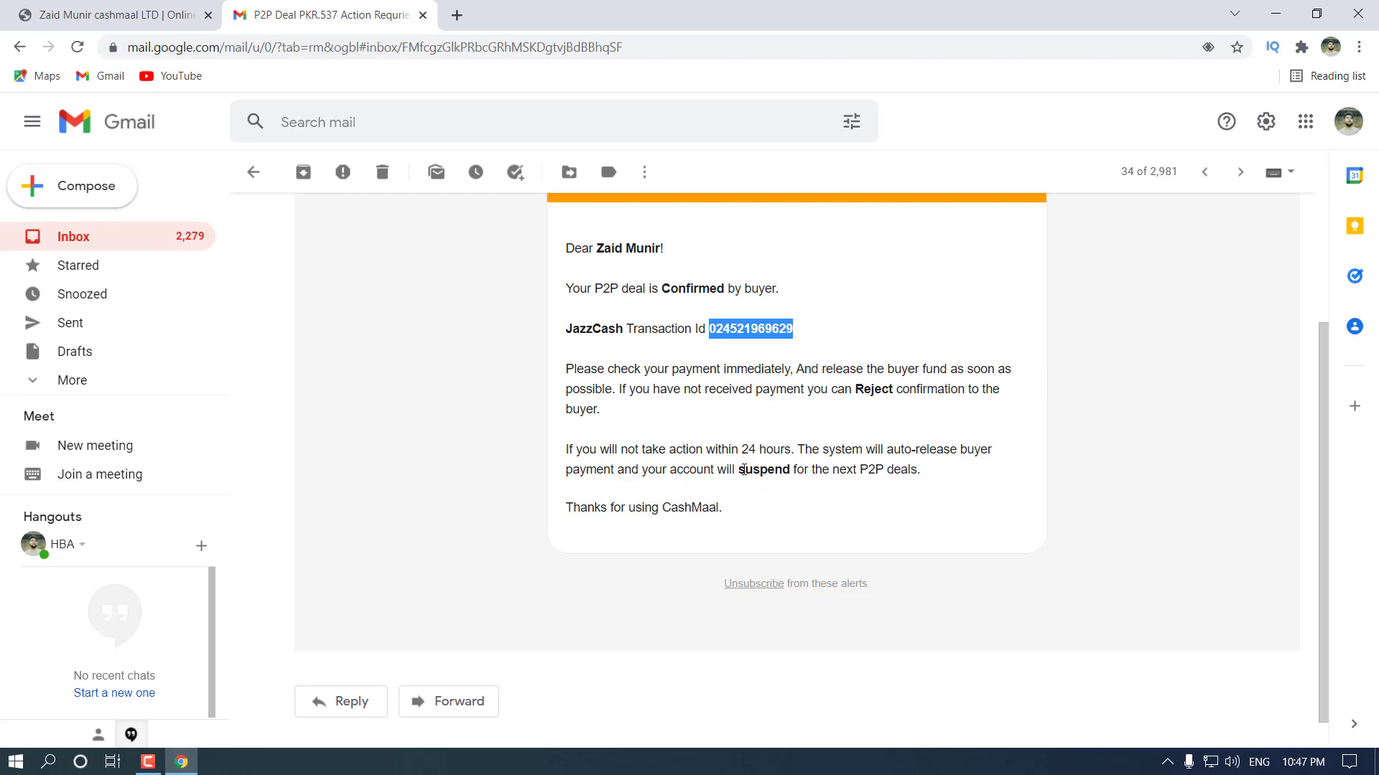
drag(741, 470, 785, 471)
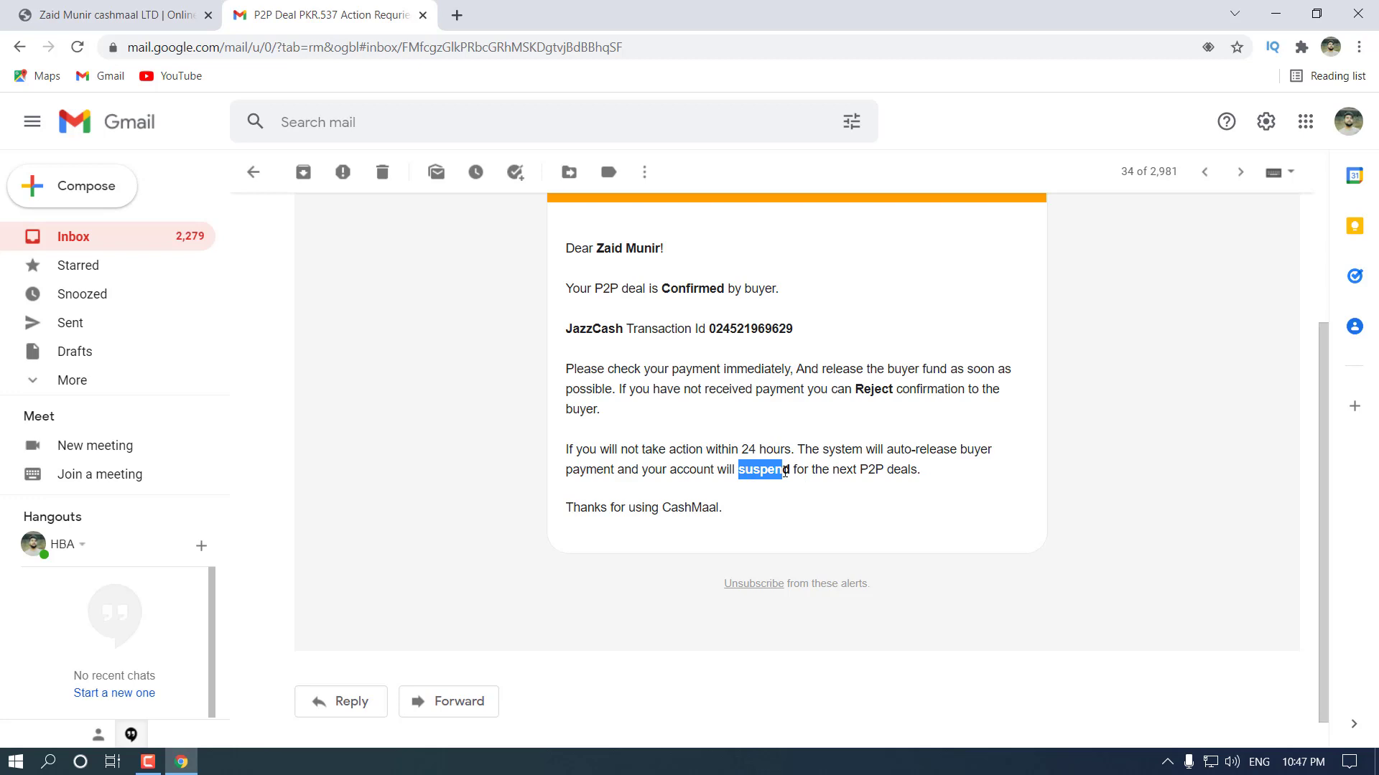
scroll(785, 471, up, 3)
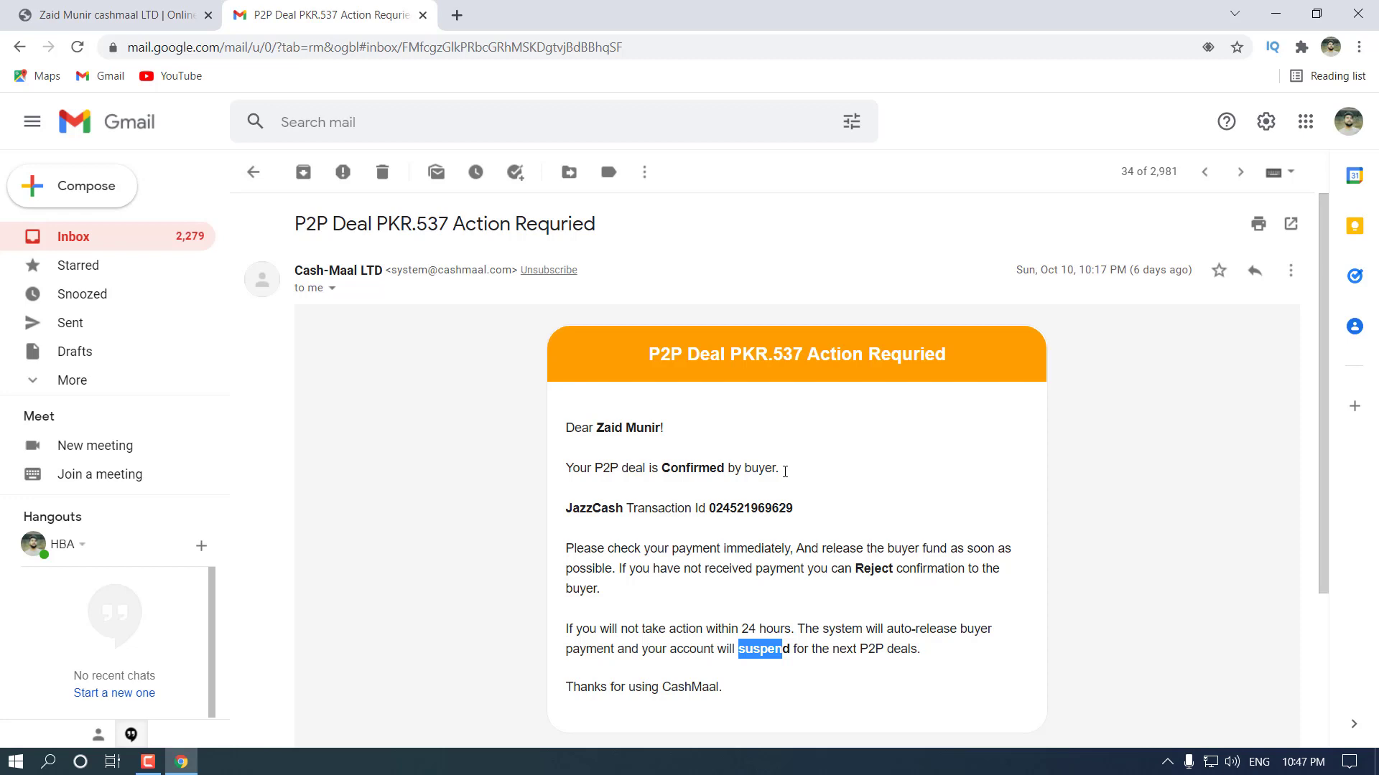
scroll(664, 603, down, 3)
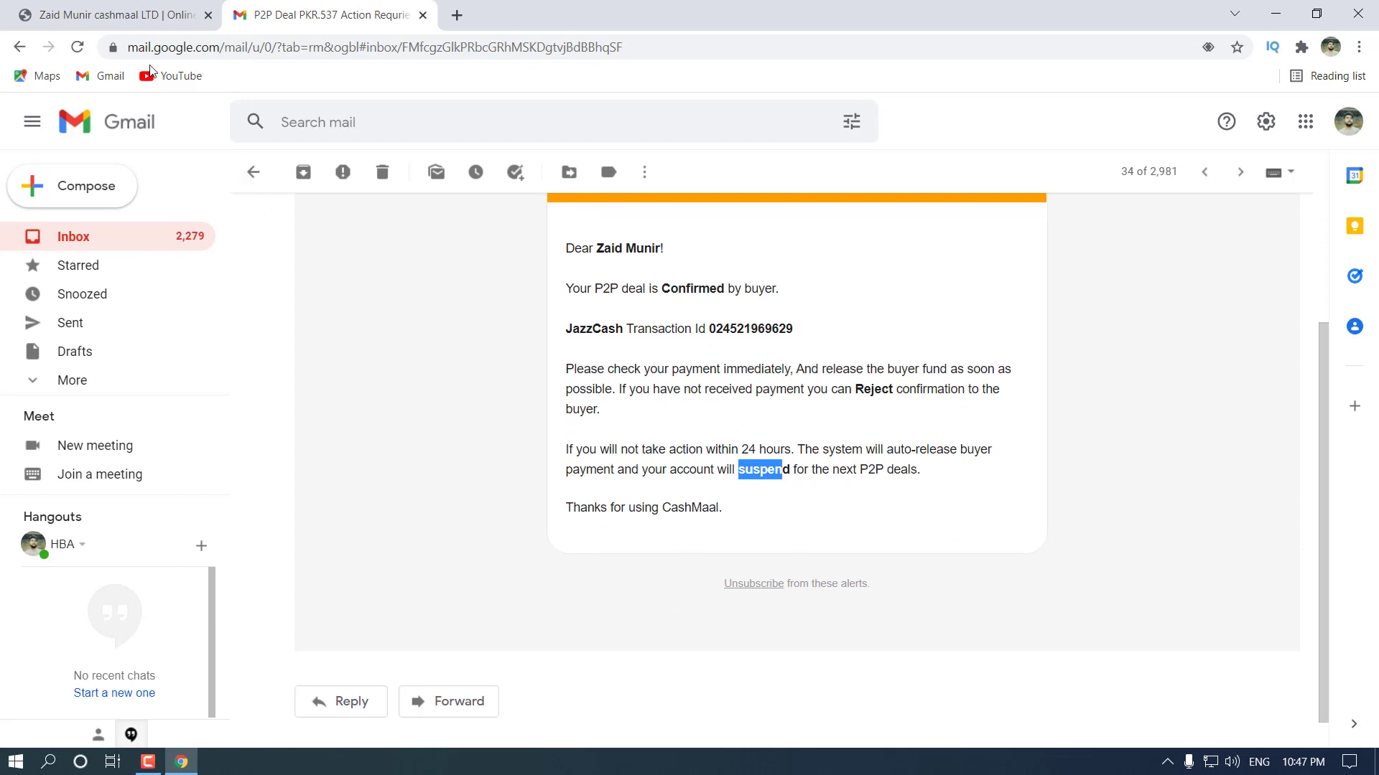
Return to Cash-Maal and cancel the pending PKR 9900 deal on the P2P Buy page
click(159, 30)
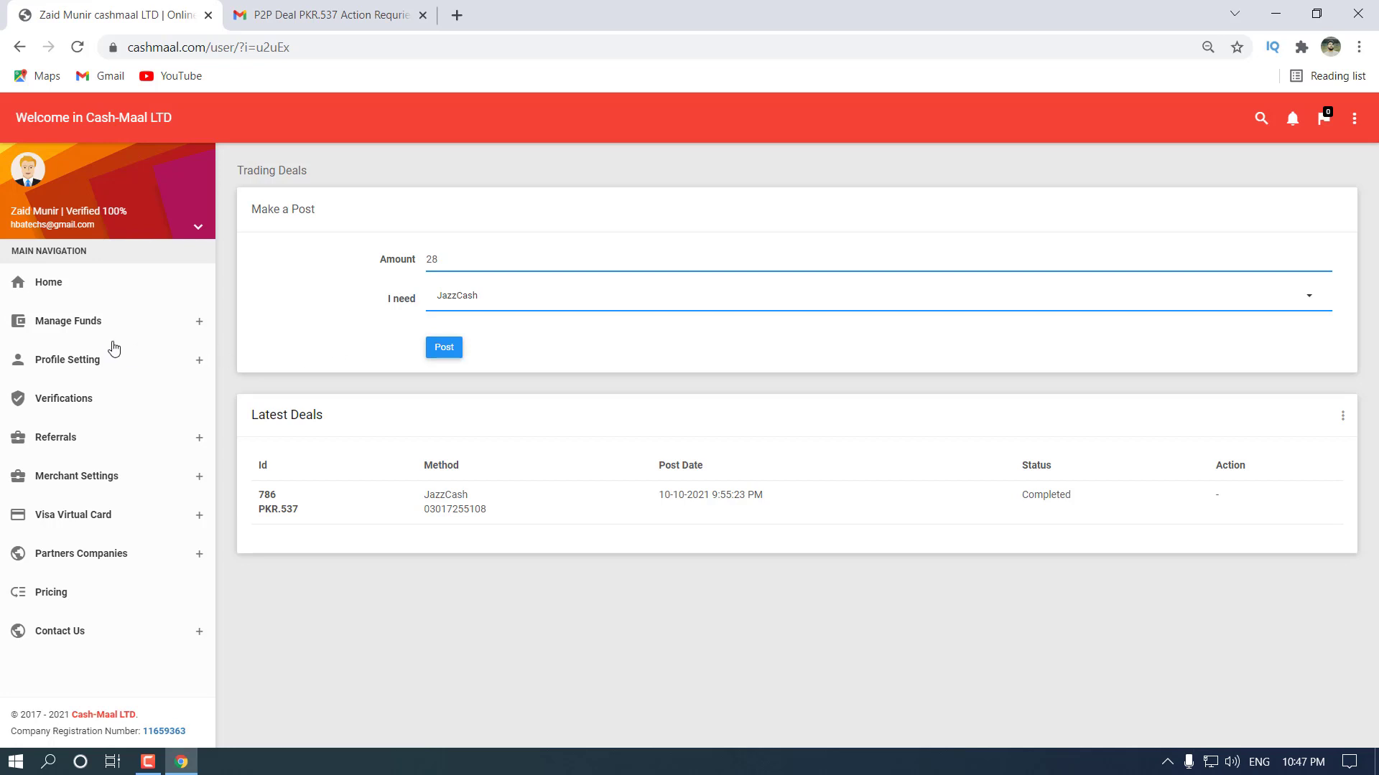
click(68, 329)
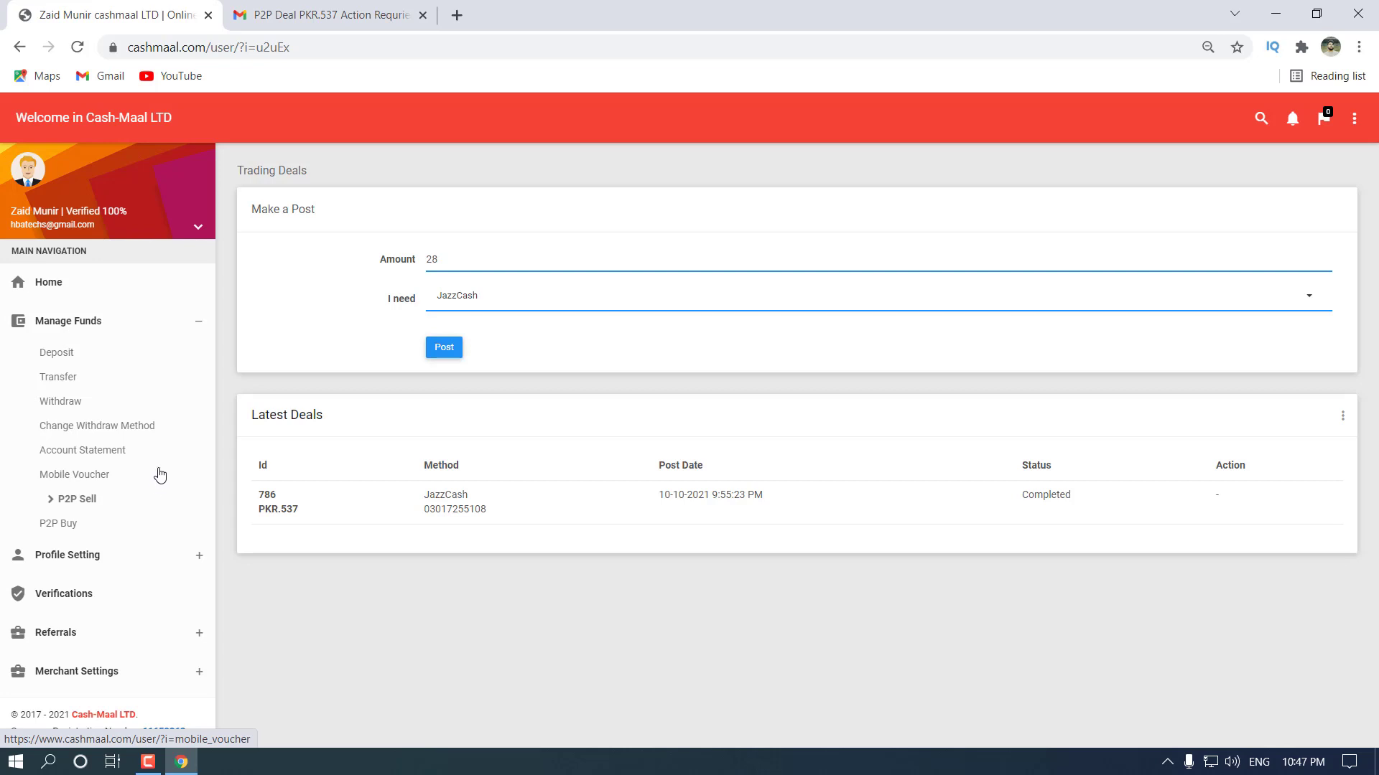
click(89, 495)
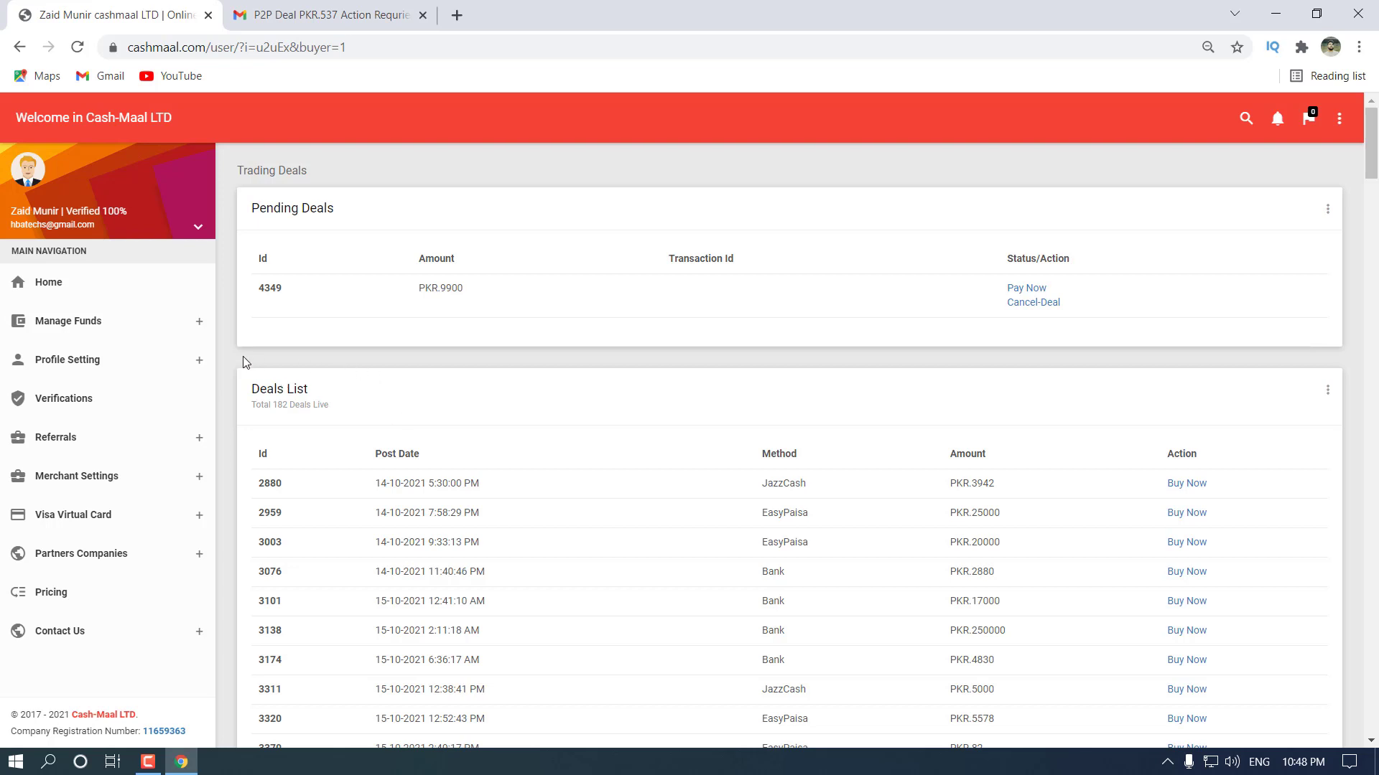
scroll(243, 357, down, 5)
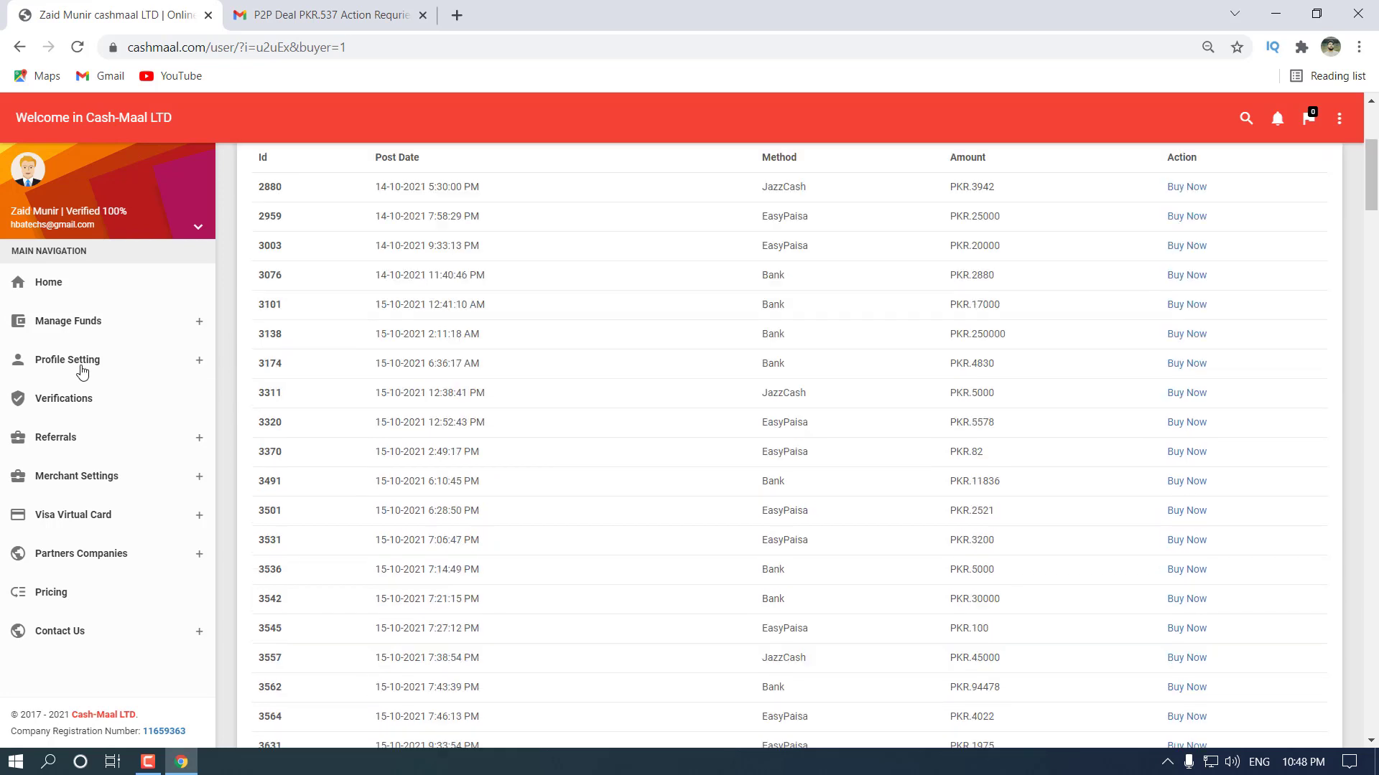
scroll(123, 388, up, 5)
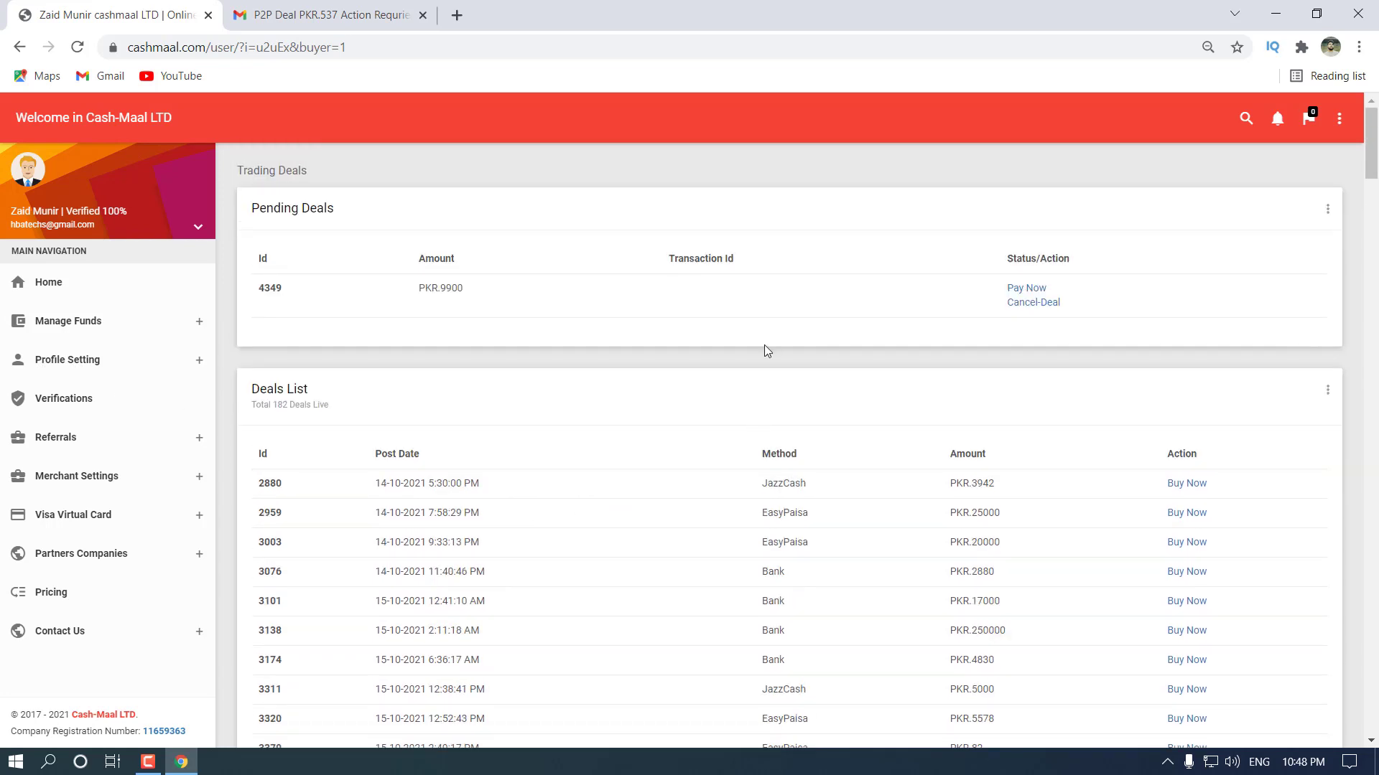
click(1033, 302)
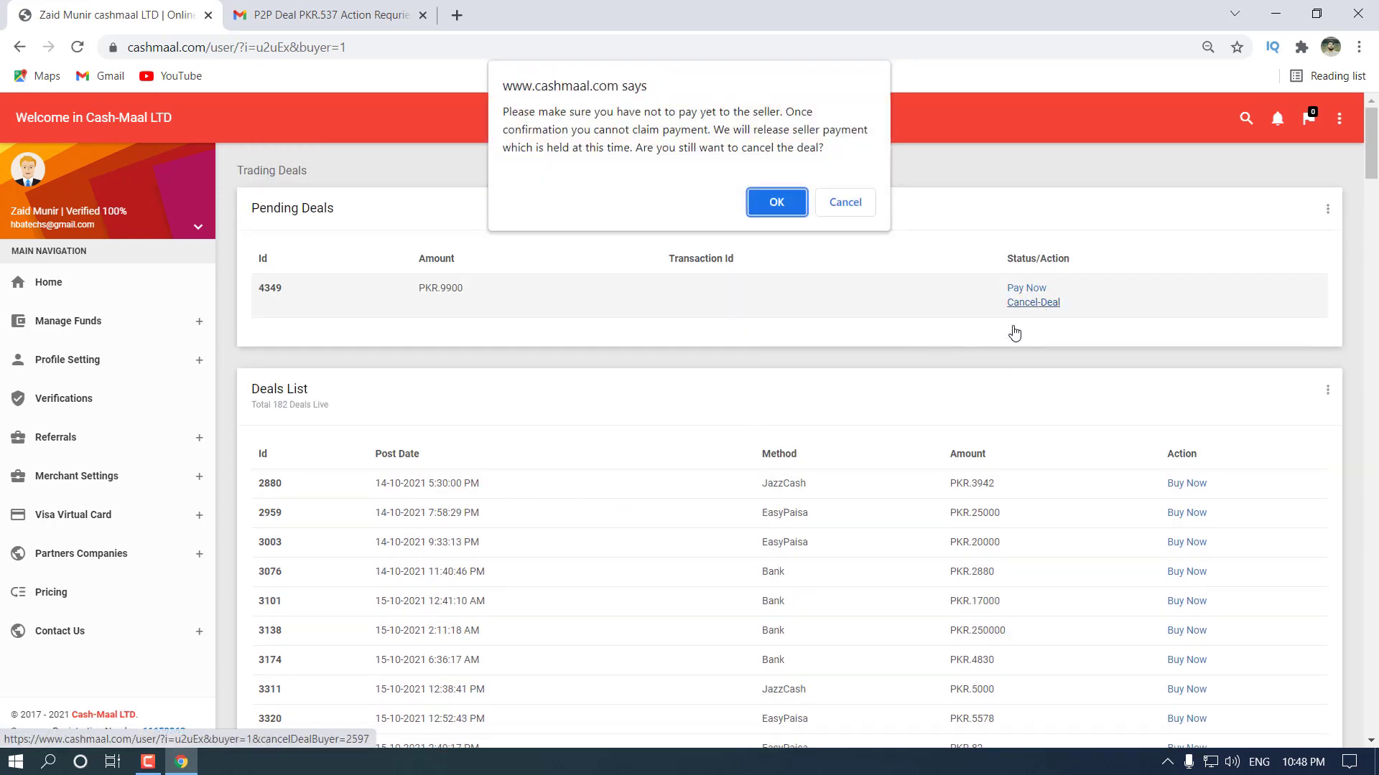
click(788, 207)
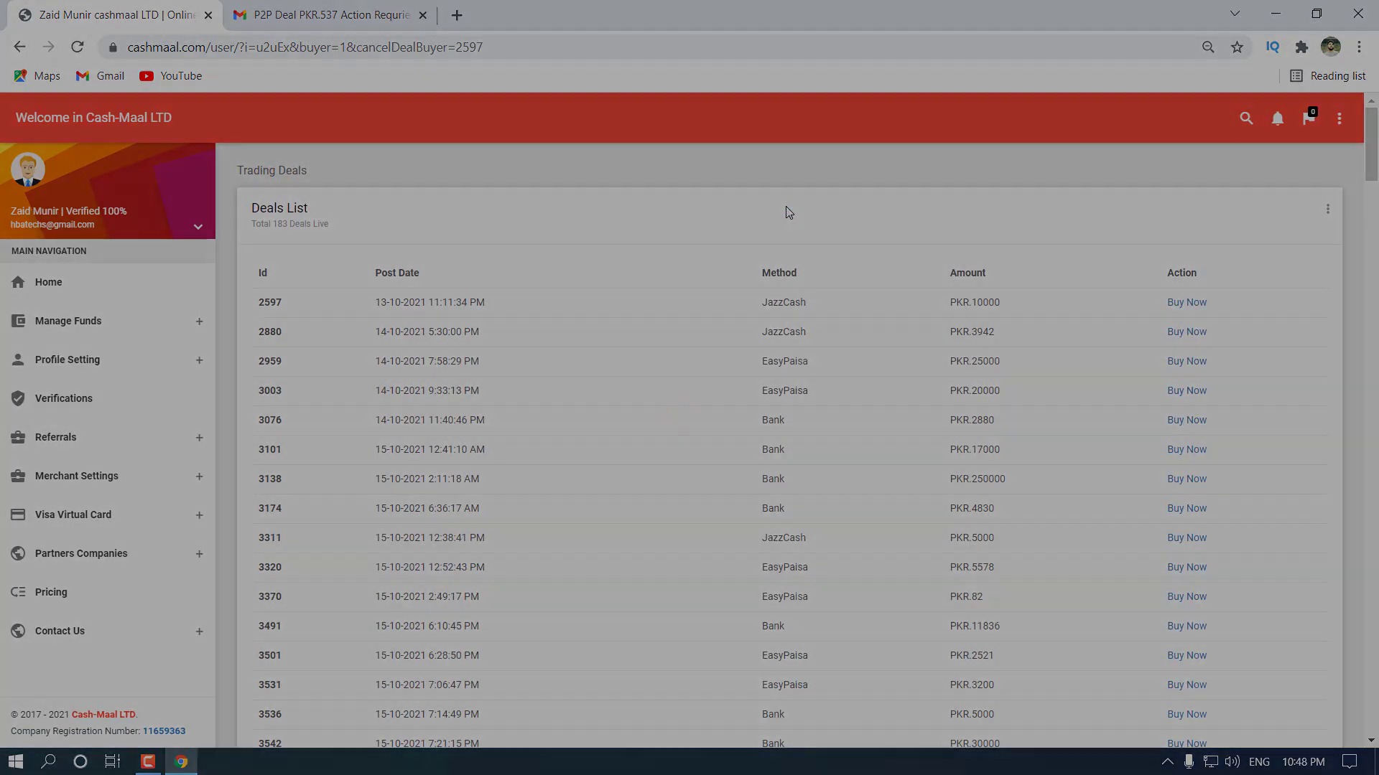